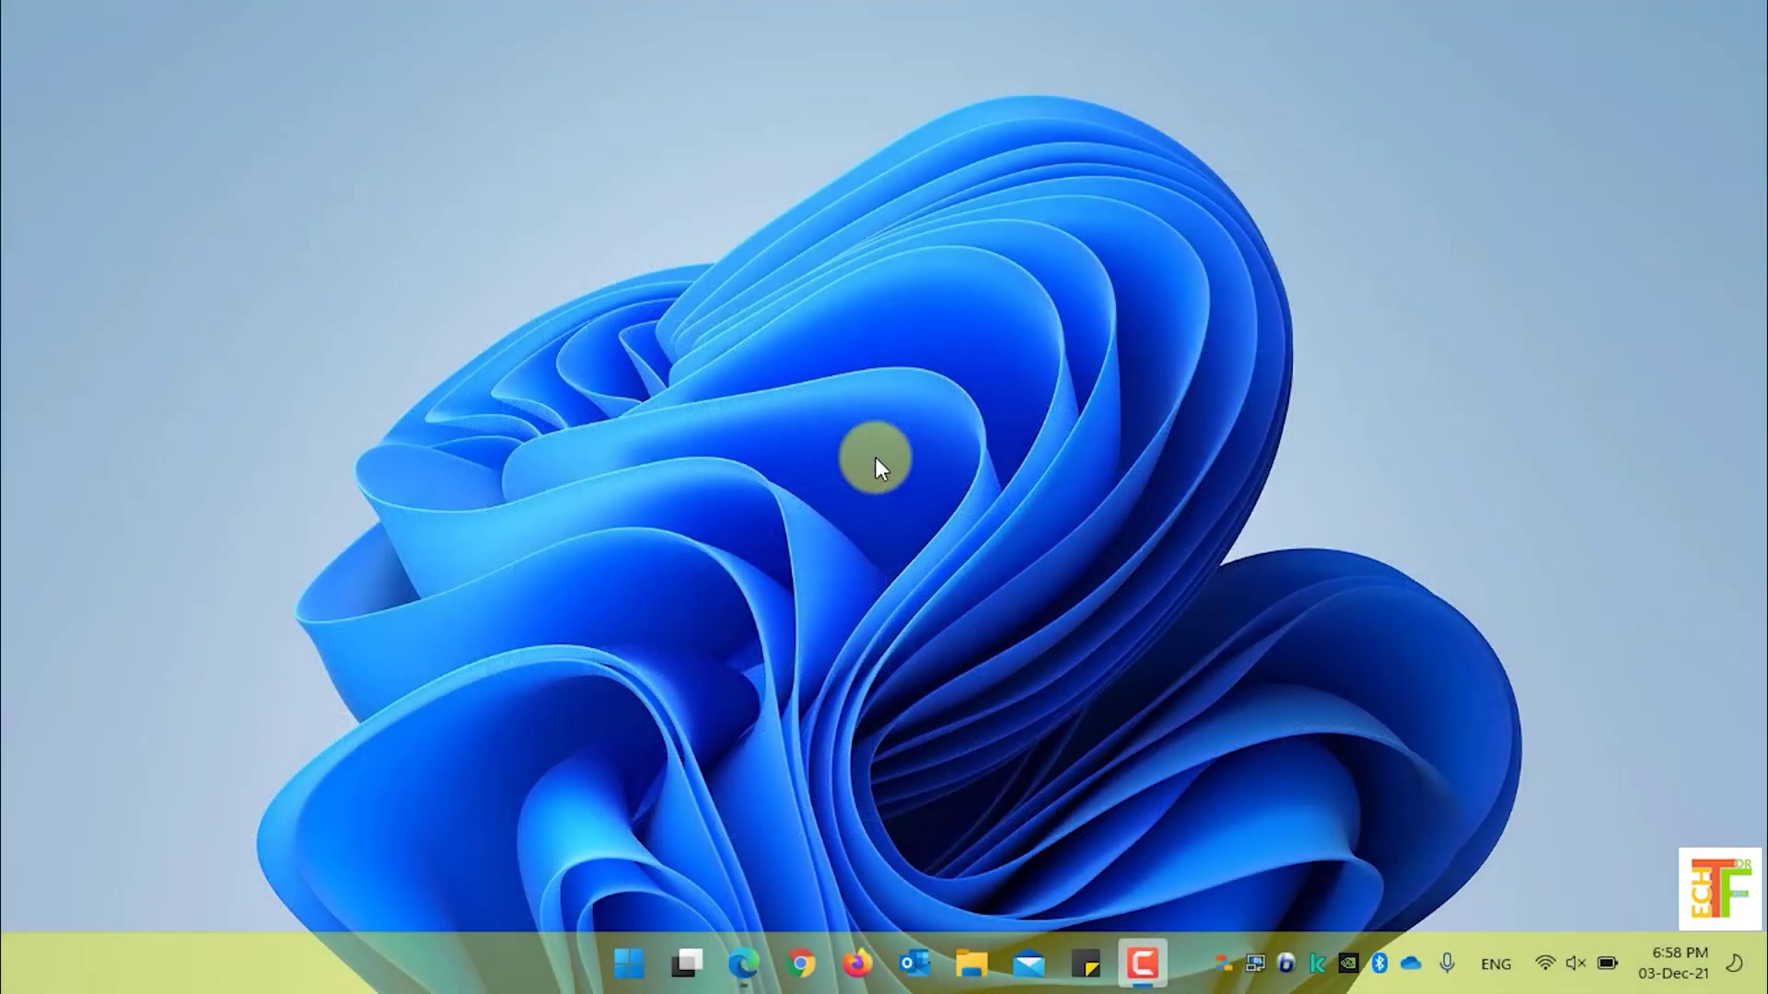
- Launch Firefox and load the Kerio Control administration page at 192.168.137.1:4080/admin
left_click(856, 949)
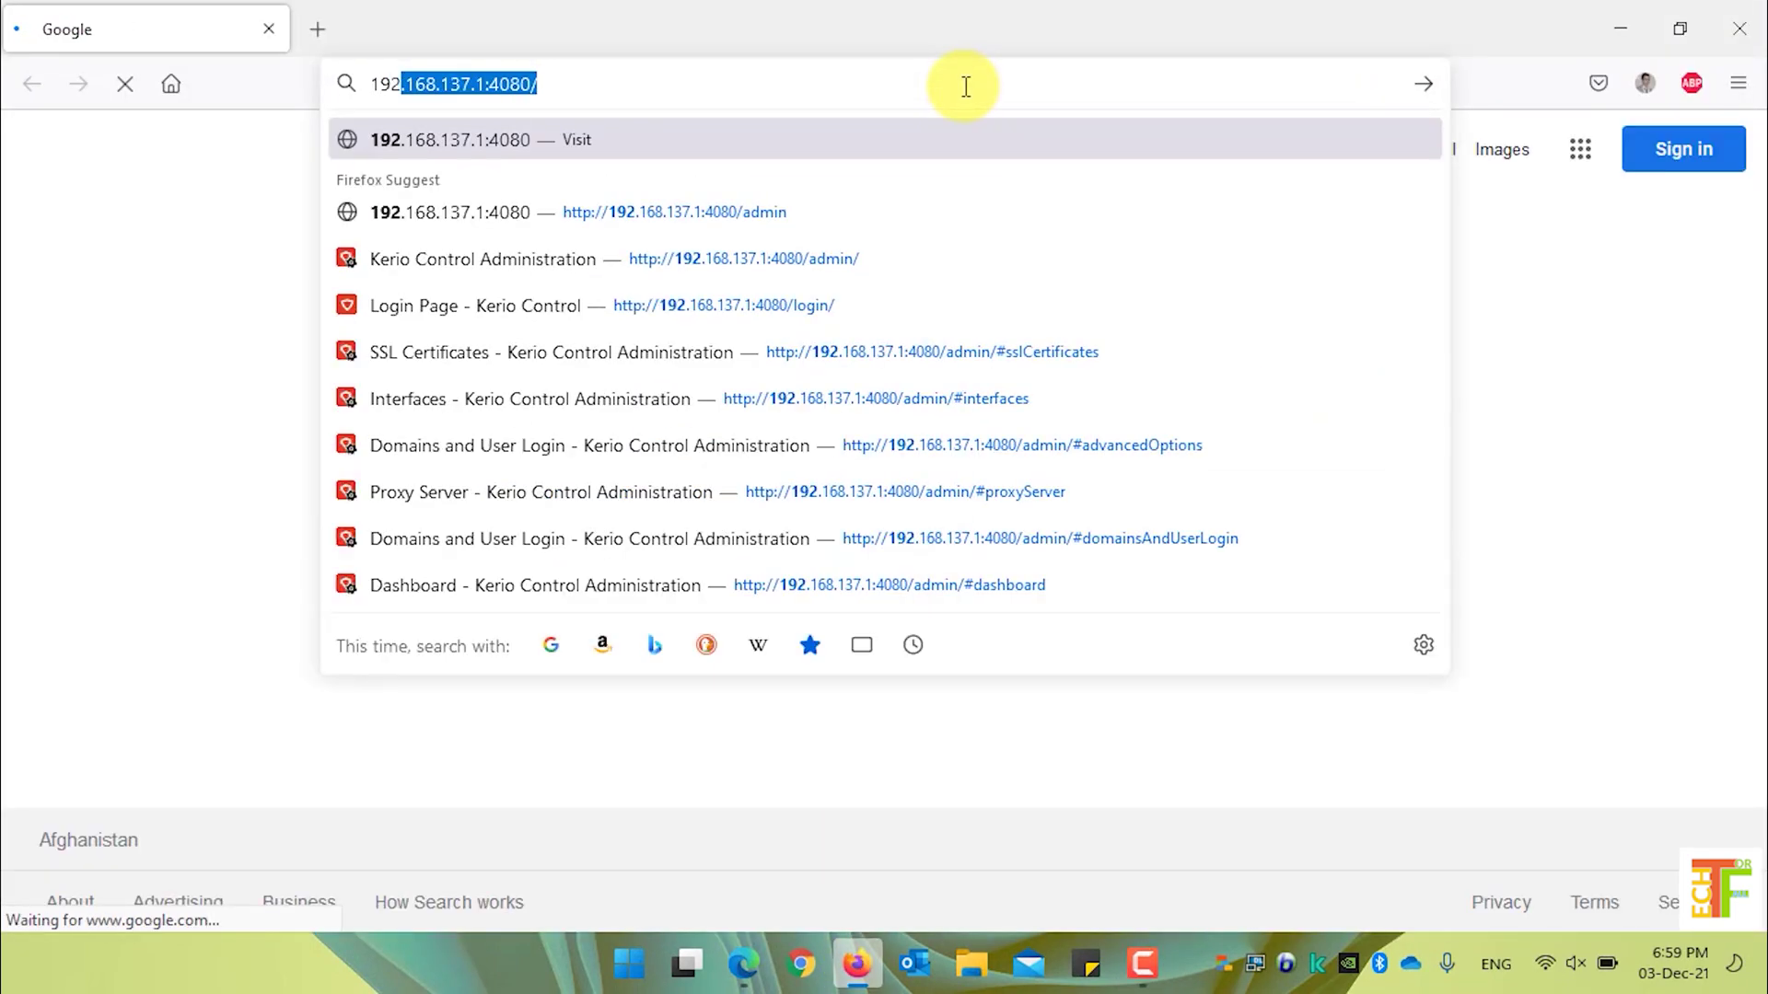
key("Right")
key("Down")
key("Down")
key("Up")
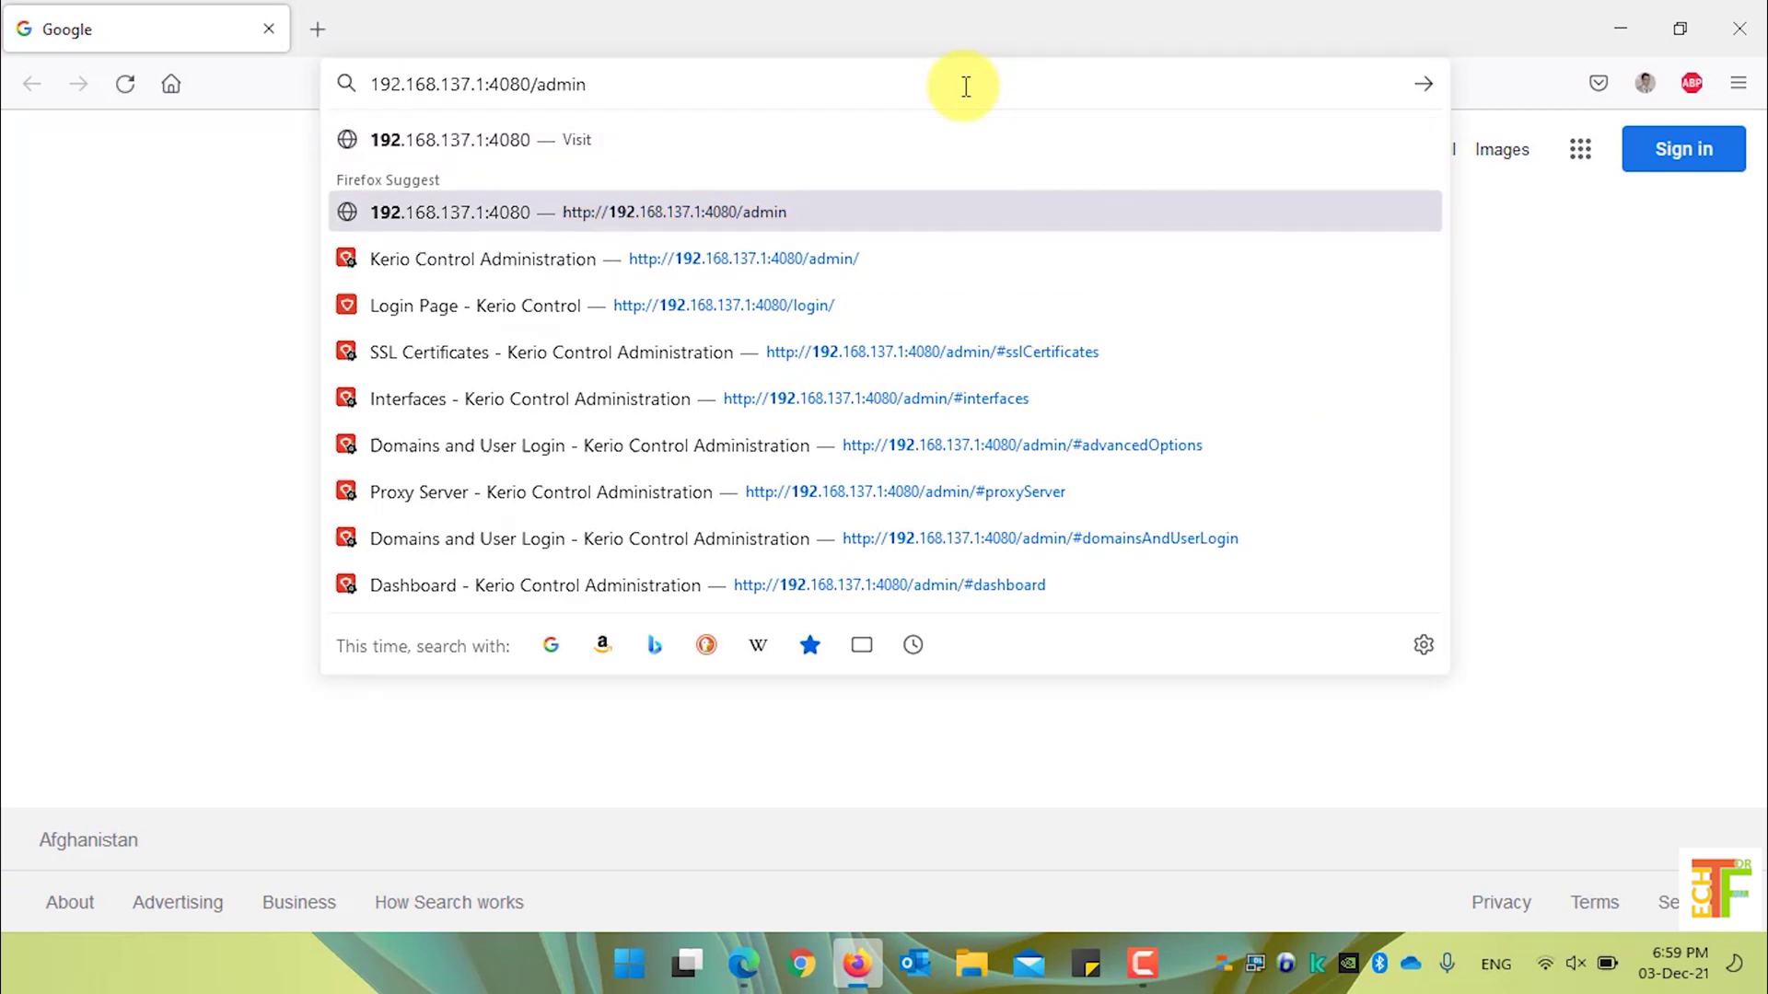
key("Return")
- Enter the admin username and the account password on the login form
left_click(905, 512)
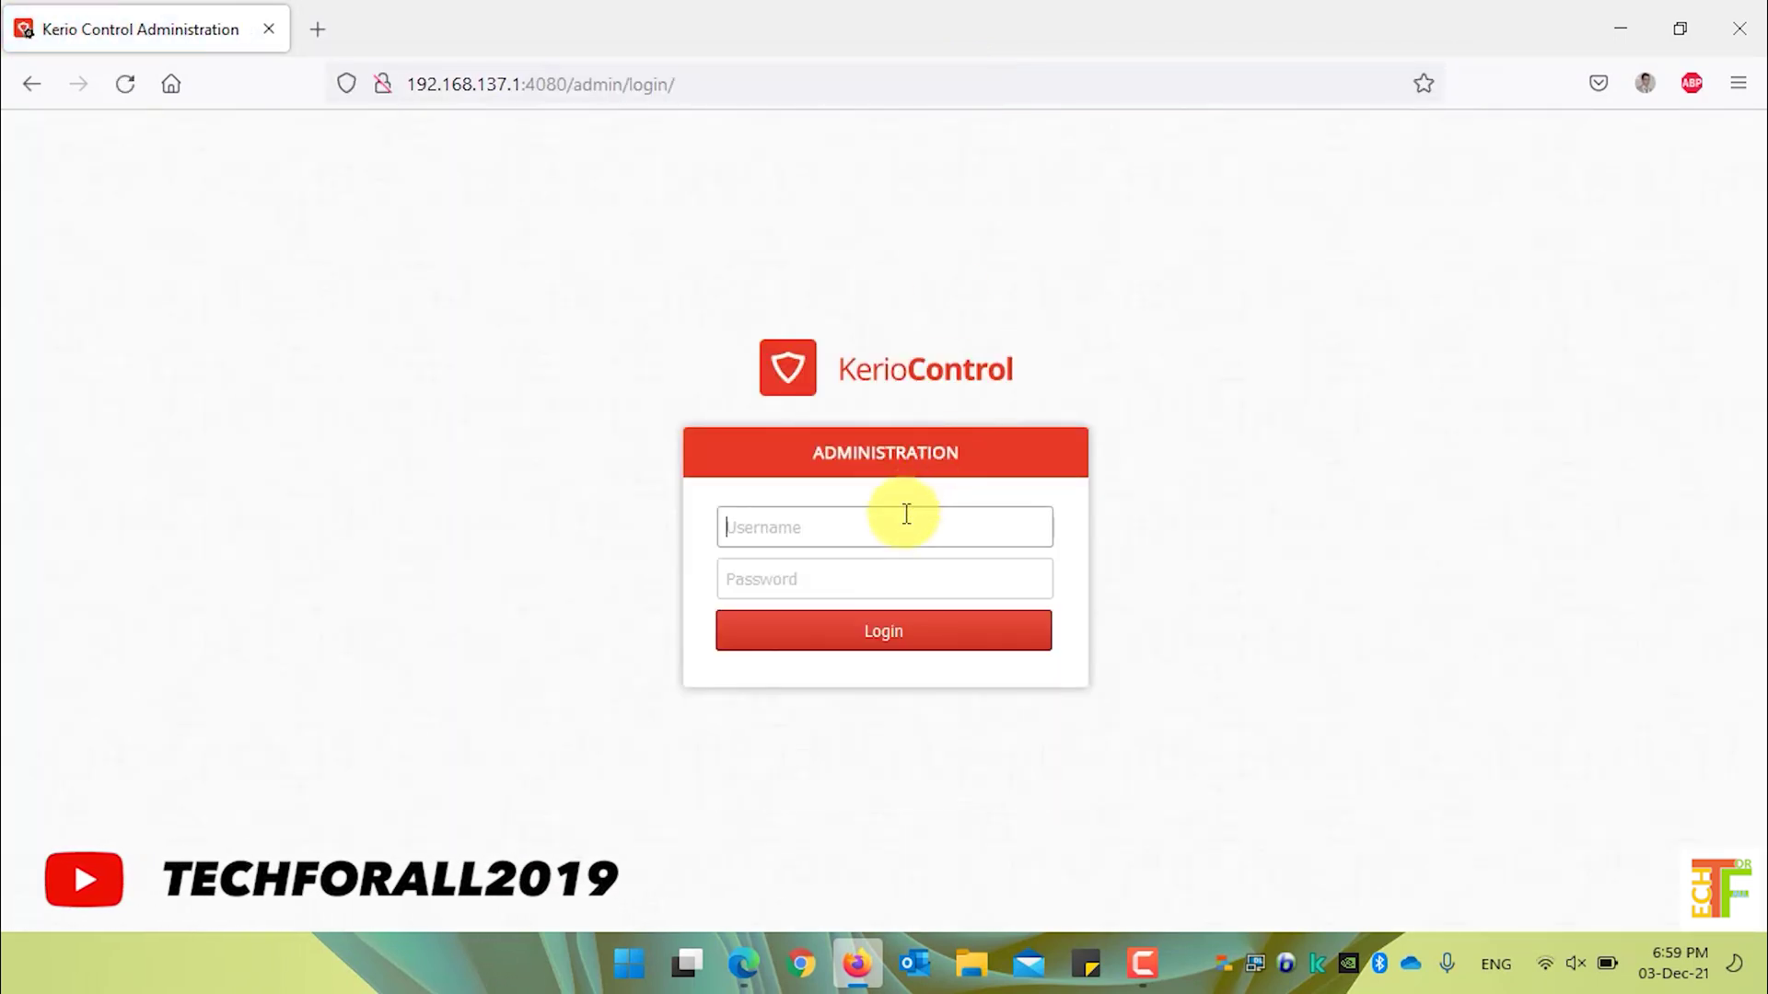
type("admin")
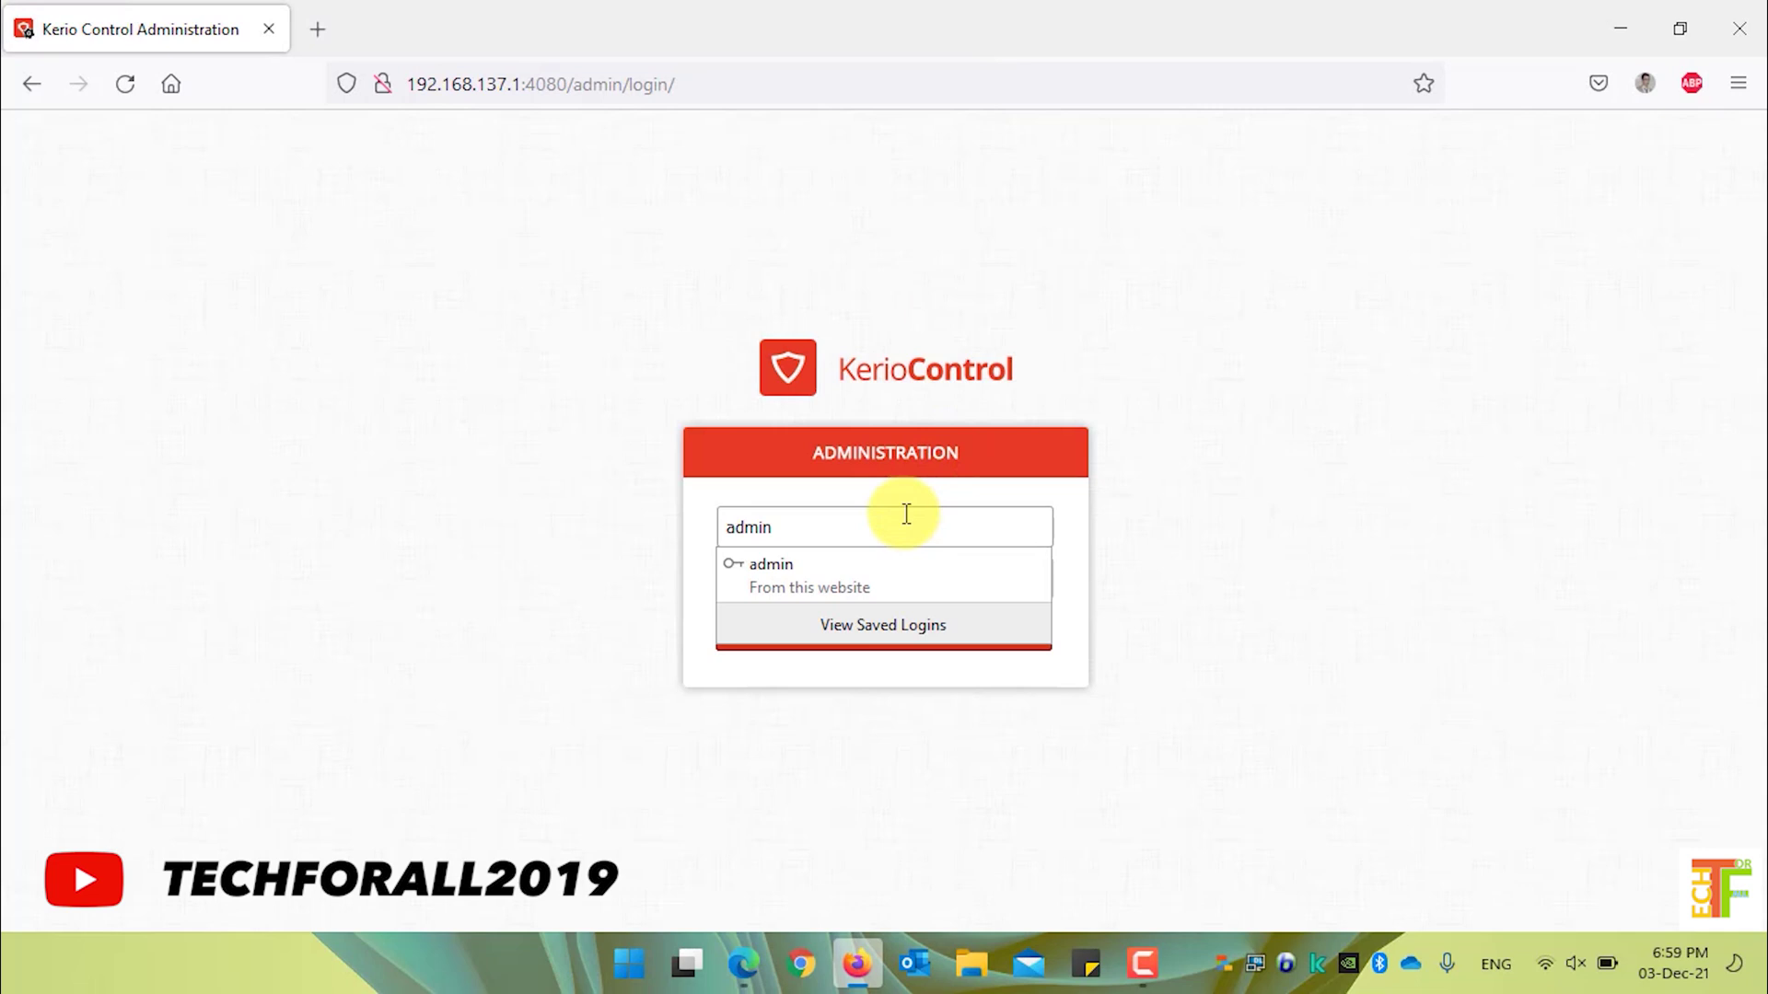
key("Tab")
left_click(867, 568)
type("admin")
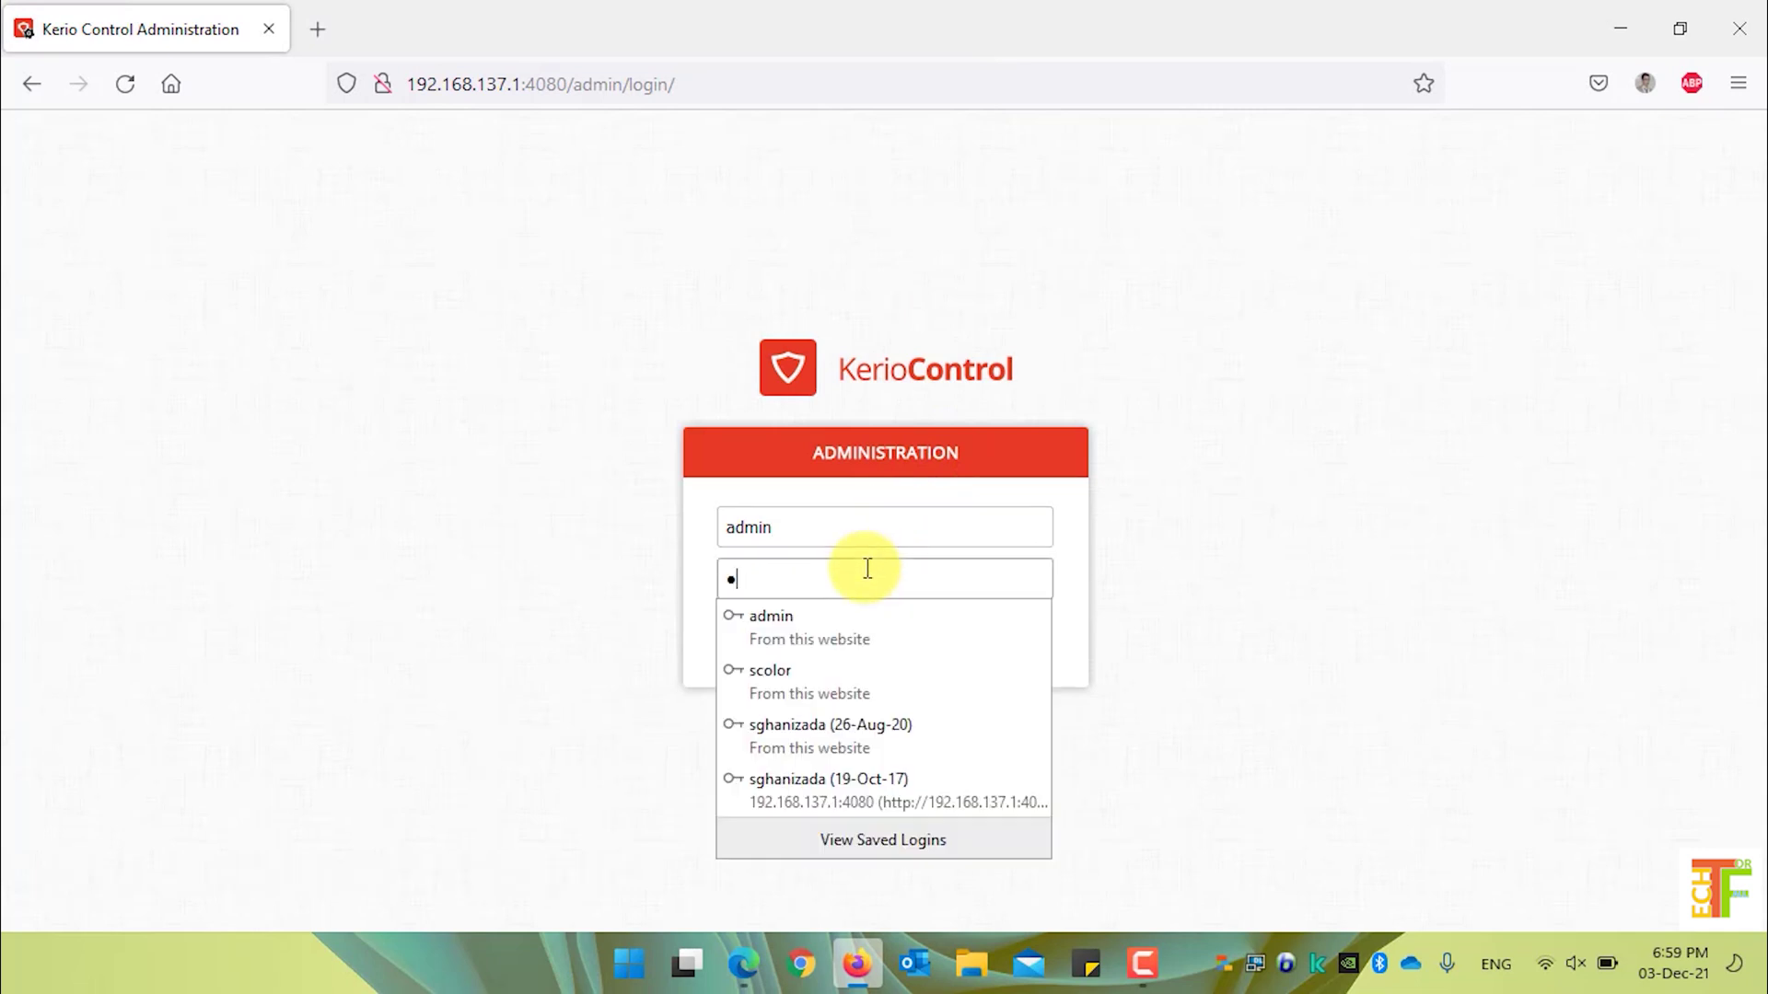
type("12345")
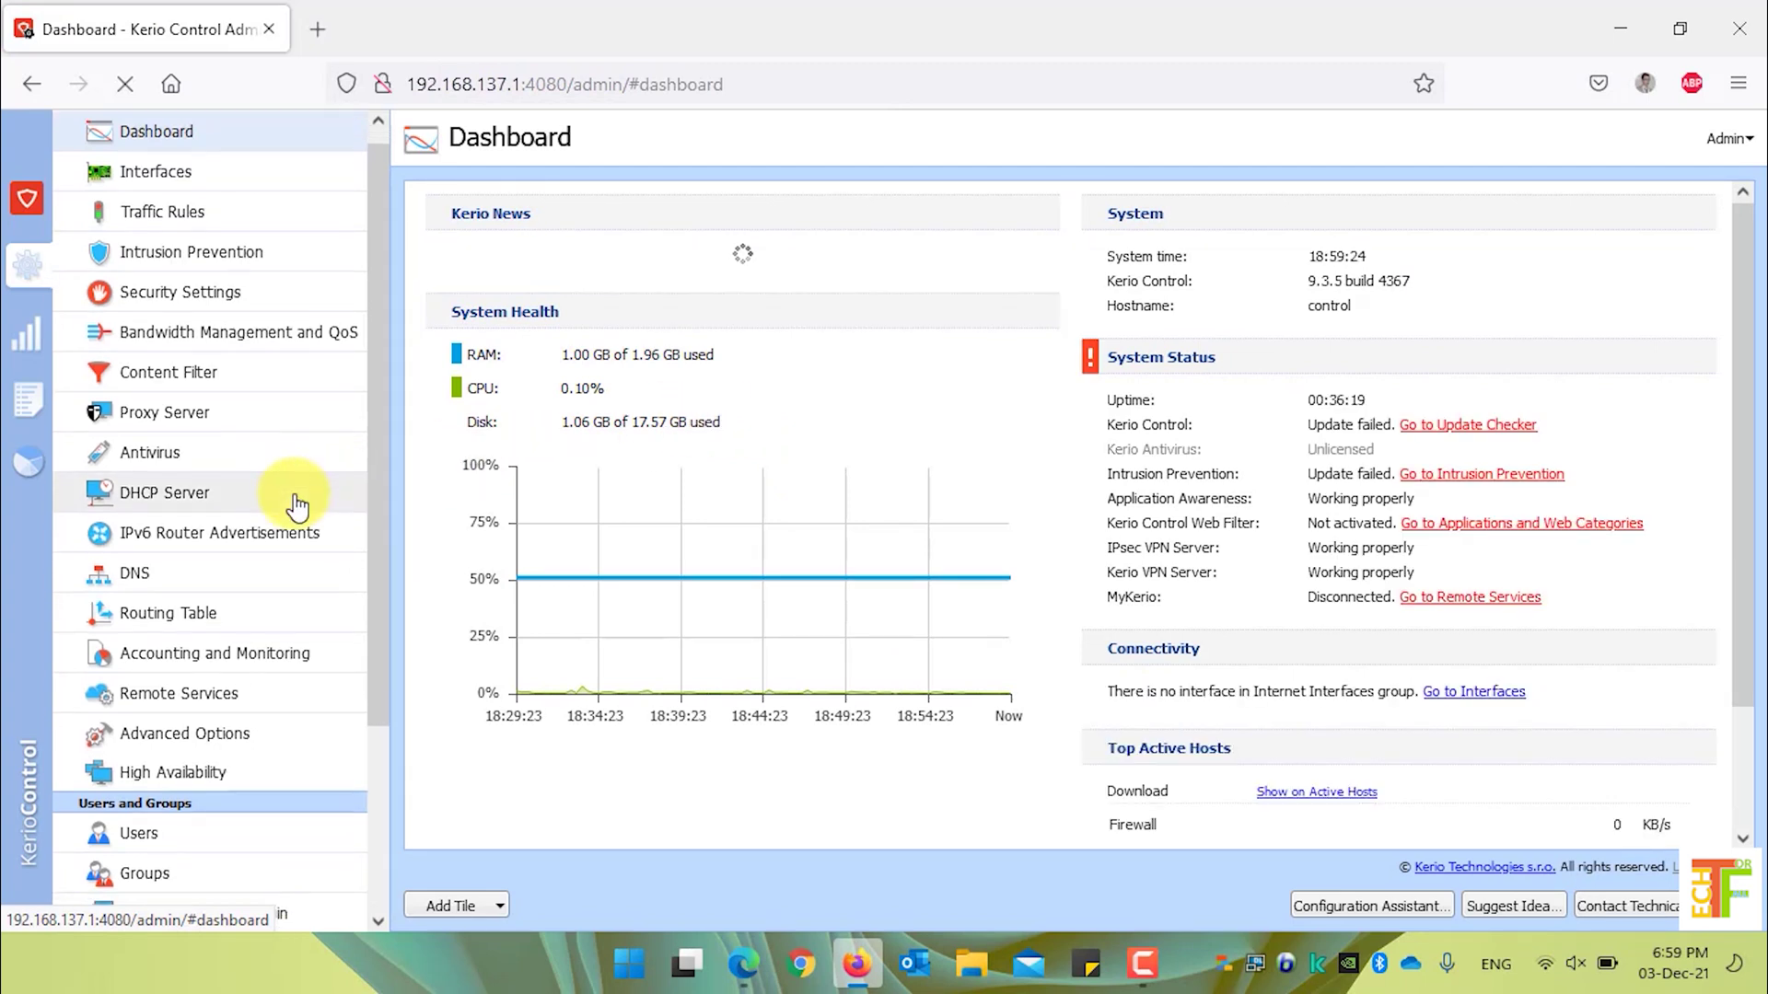
- Scroll the navigation down to Definitions and go to IP Address Groups
scroll(296, 506, "down", 3)
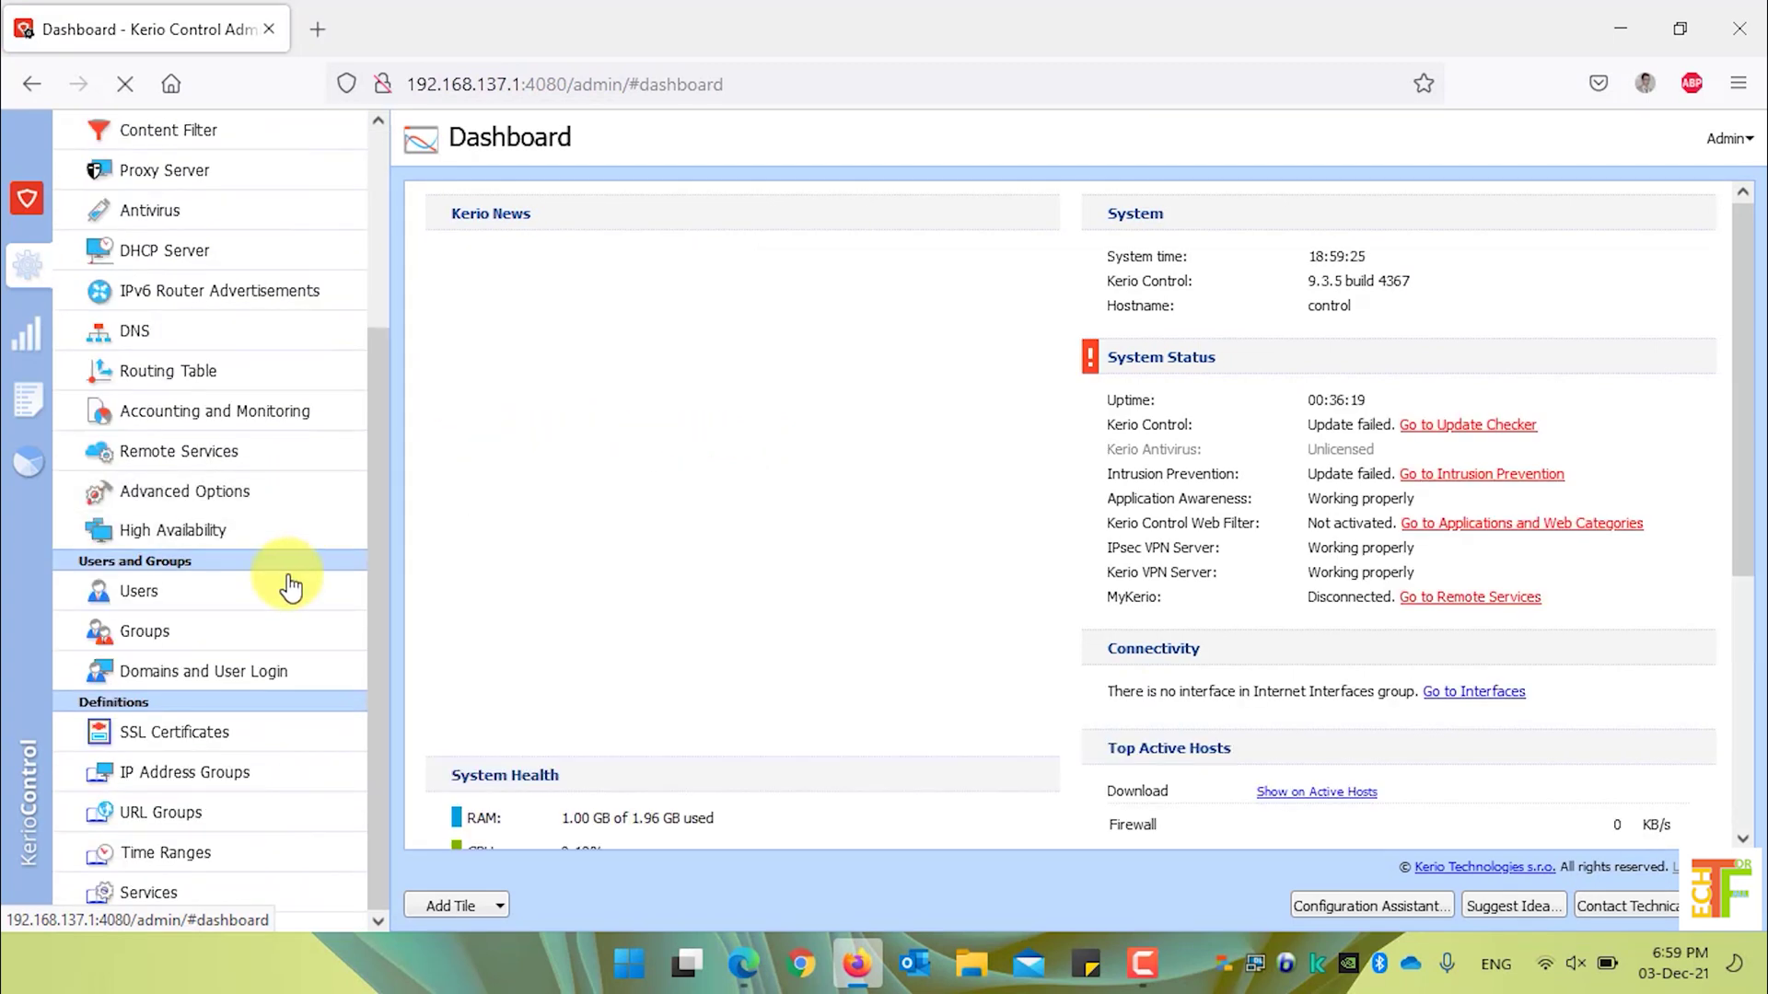
left_click(253, 787)
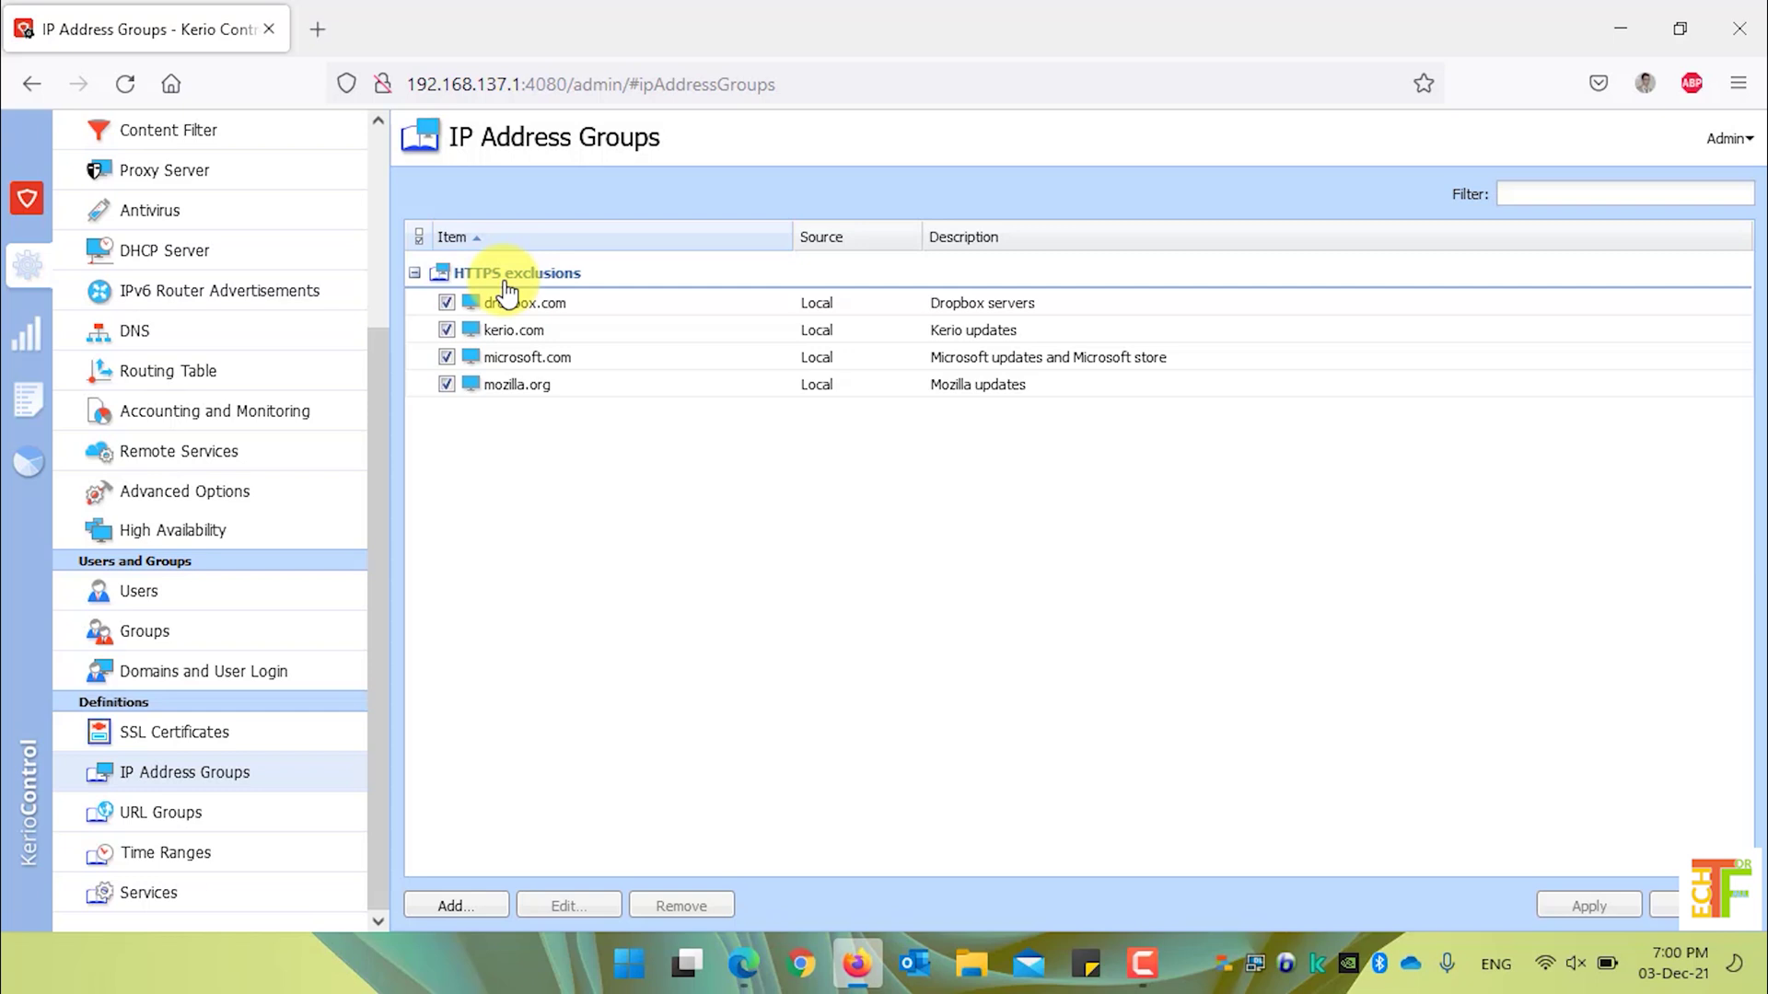
- Create the group 'Microsoft Websites IP' holding 192.168.138.2, described as 'WSUS'
left_click(461, 907)
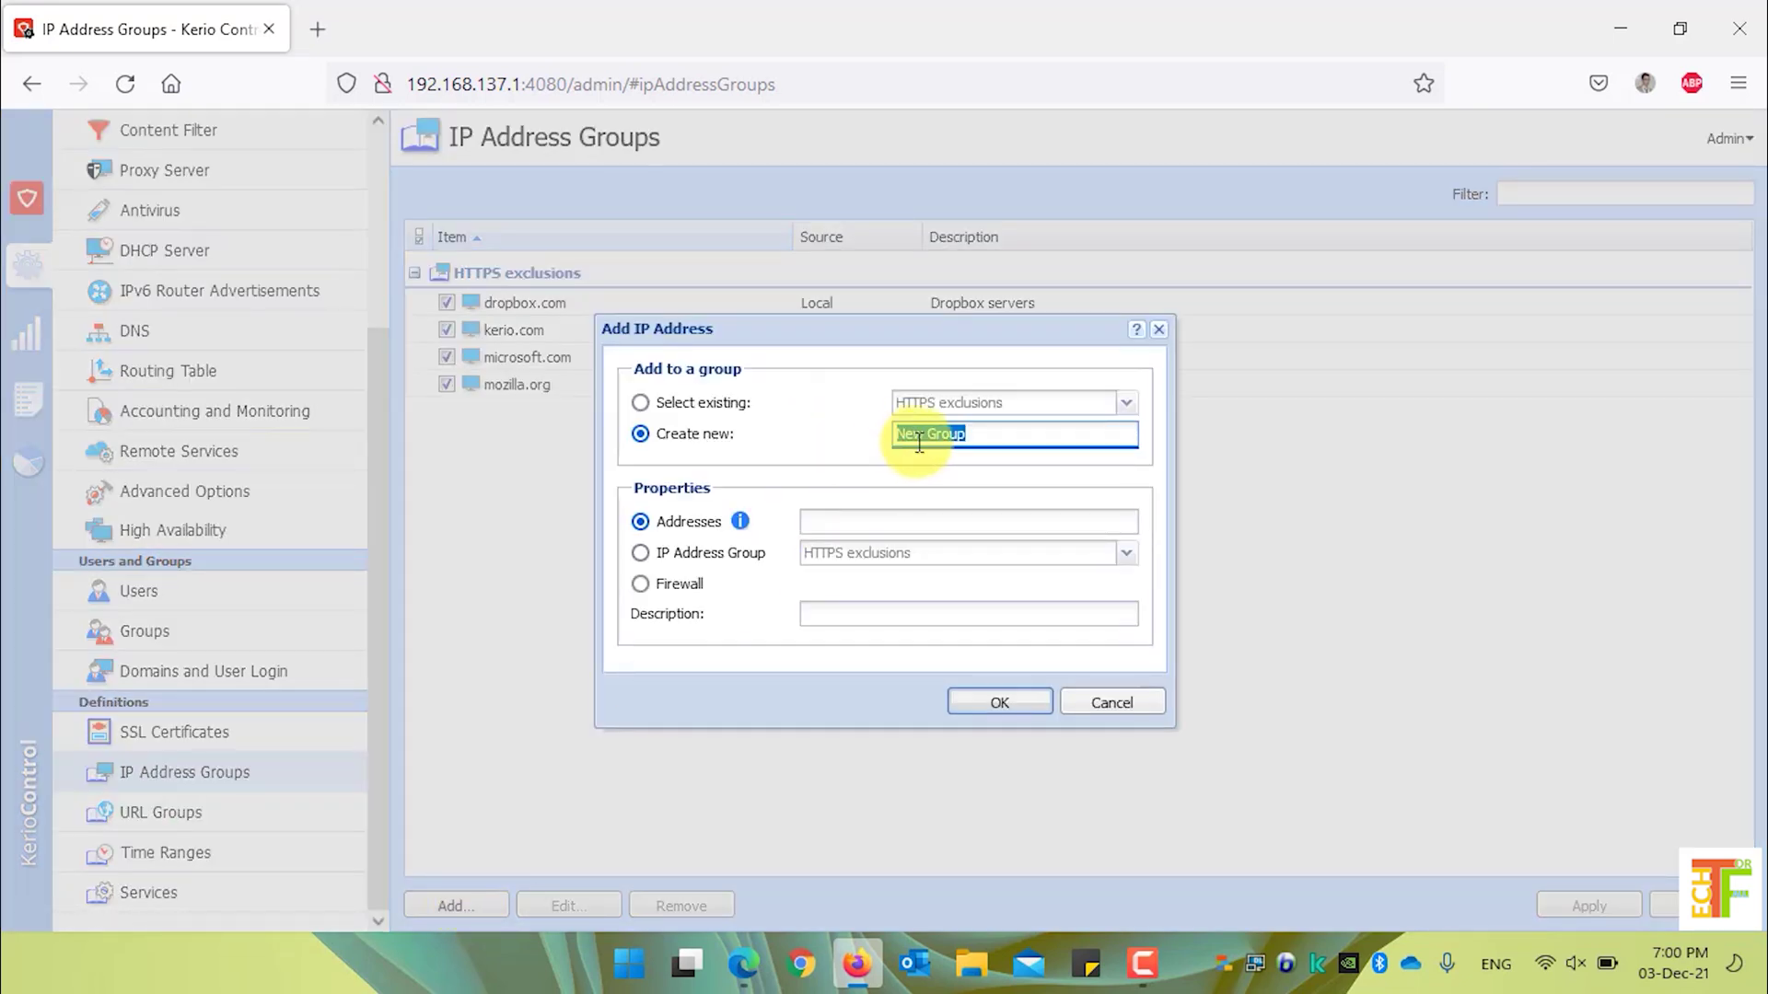
left_click(990, 434)
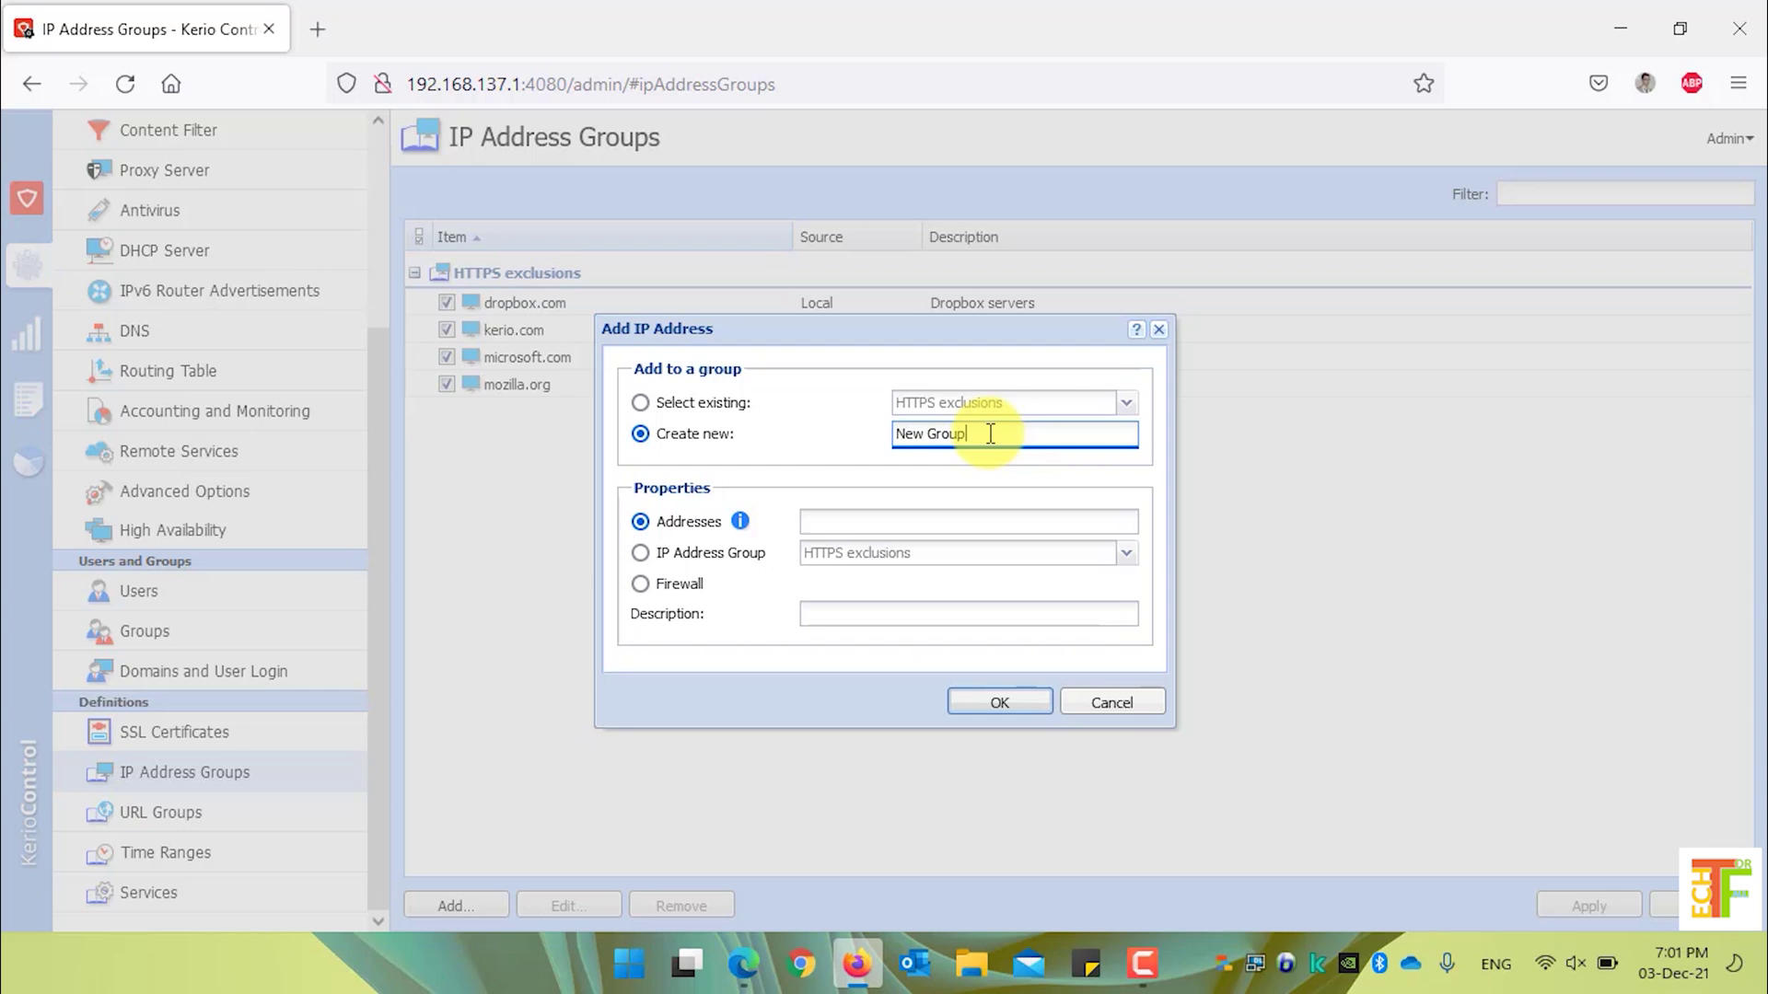
triple_click(990, 433)
type("Microsoft Websites IP")
left_click(924, 520)
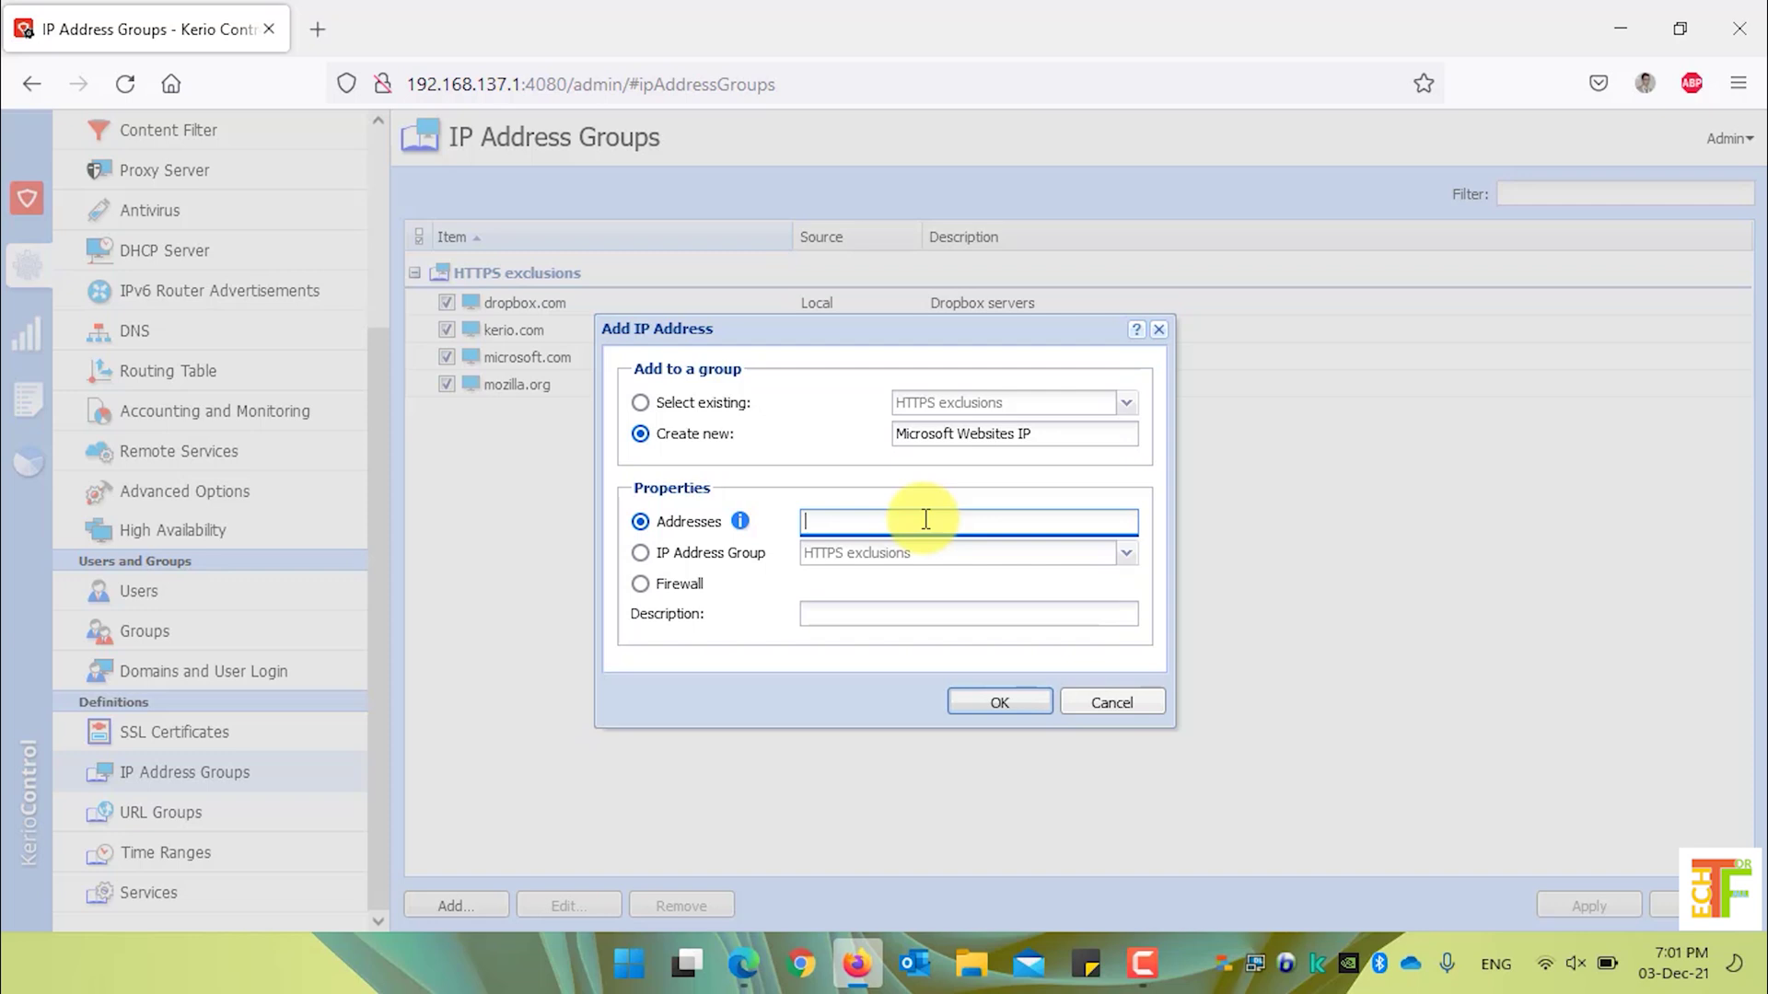
type("192.168.138.2")
left_click(893, 604)
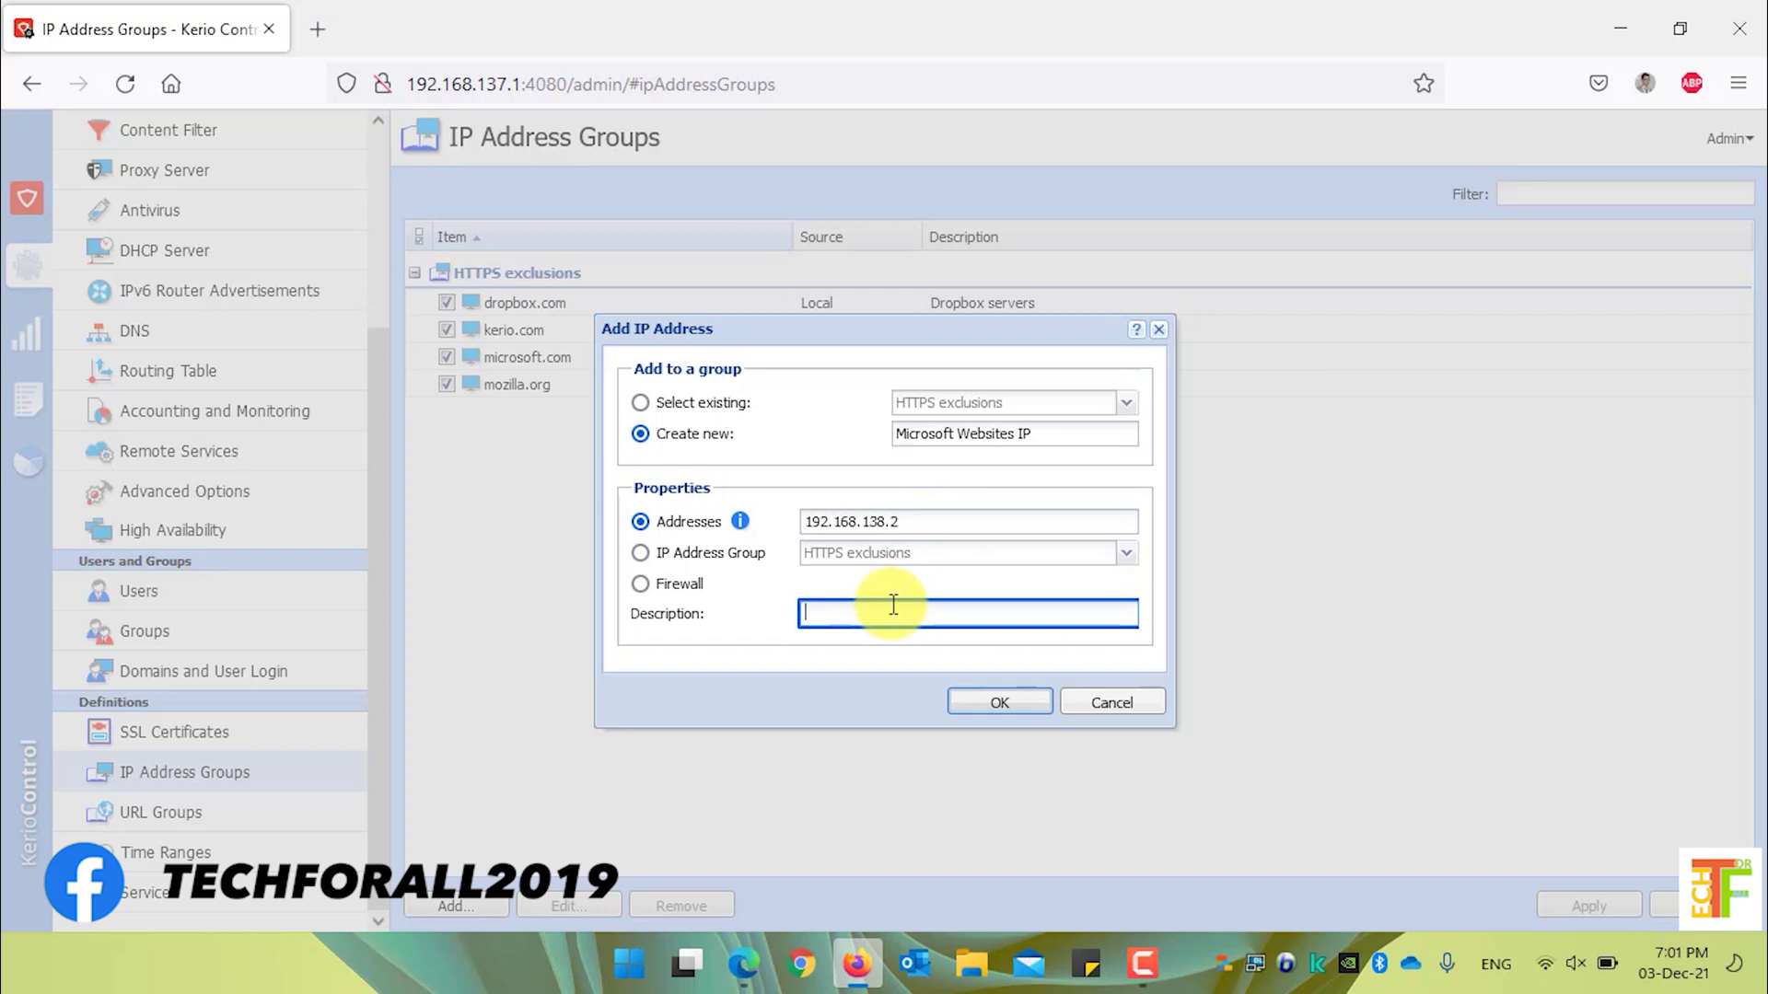
type("WSUS")
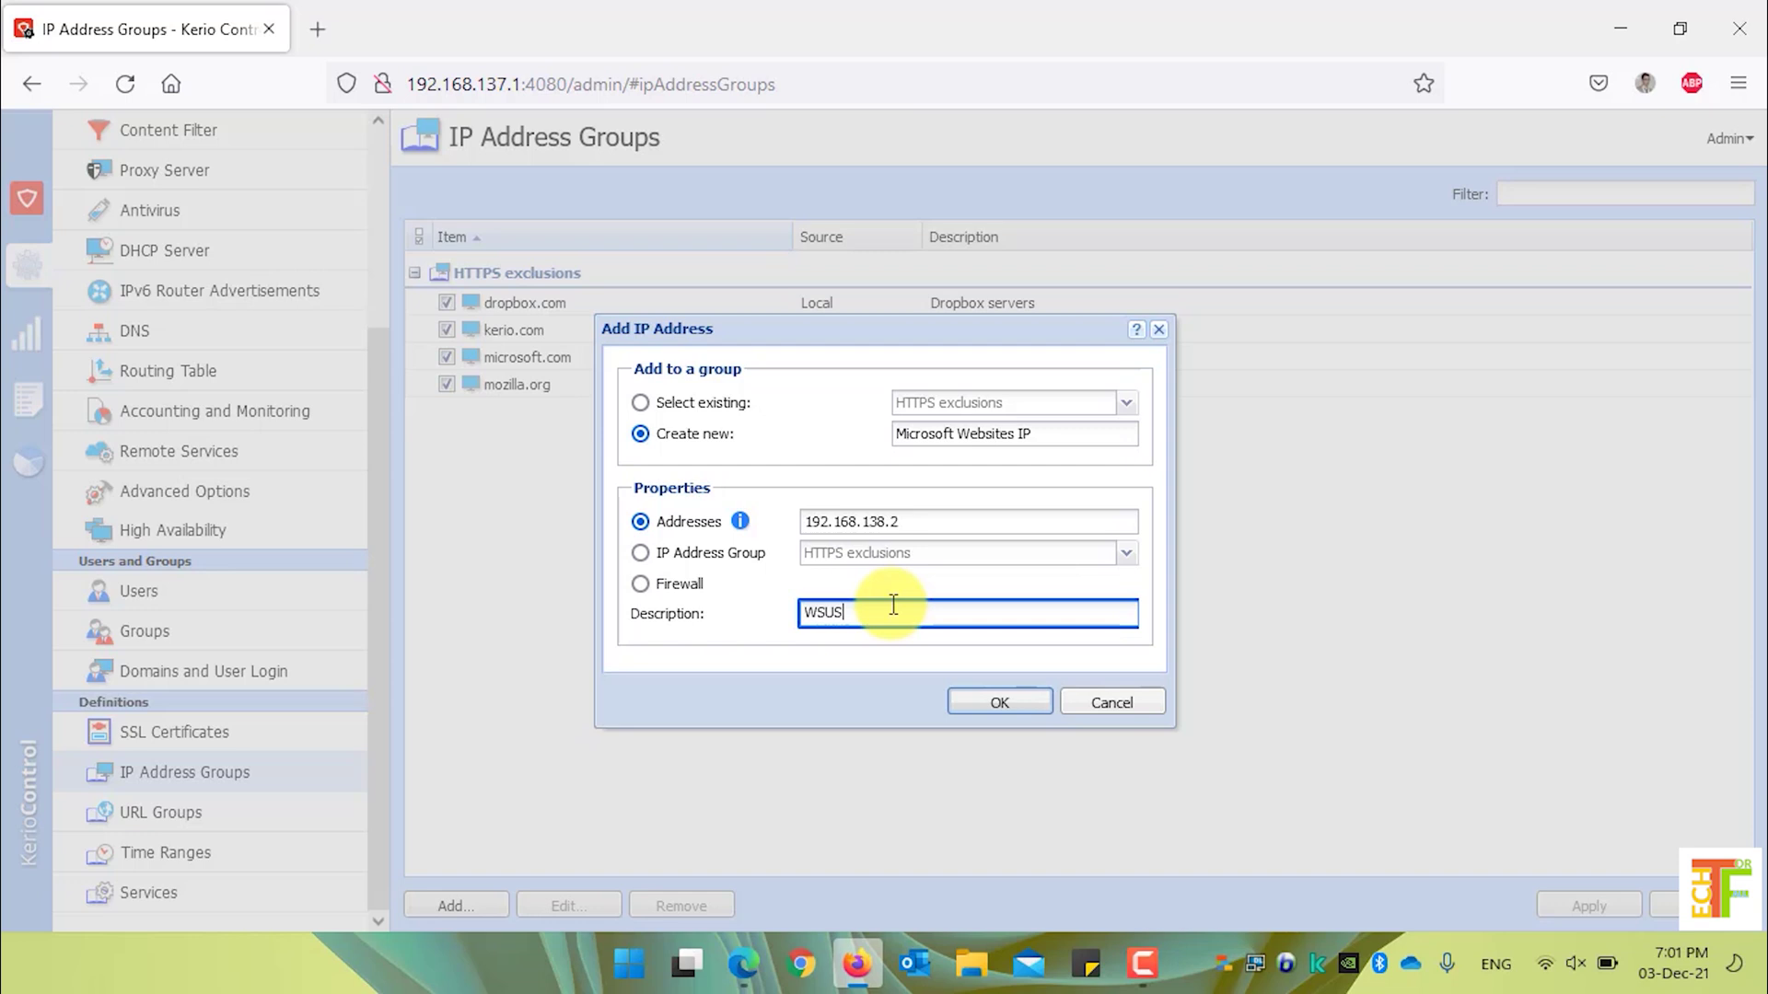
left_click(997, 707)
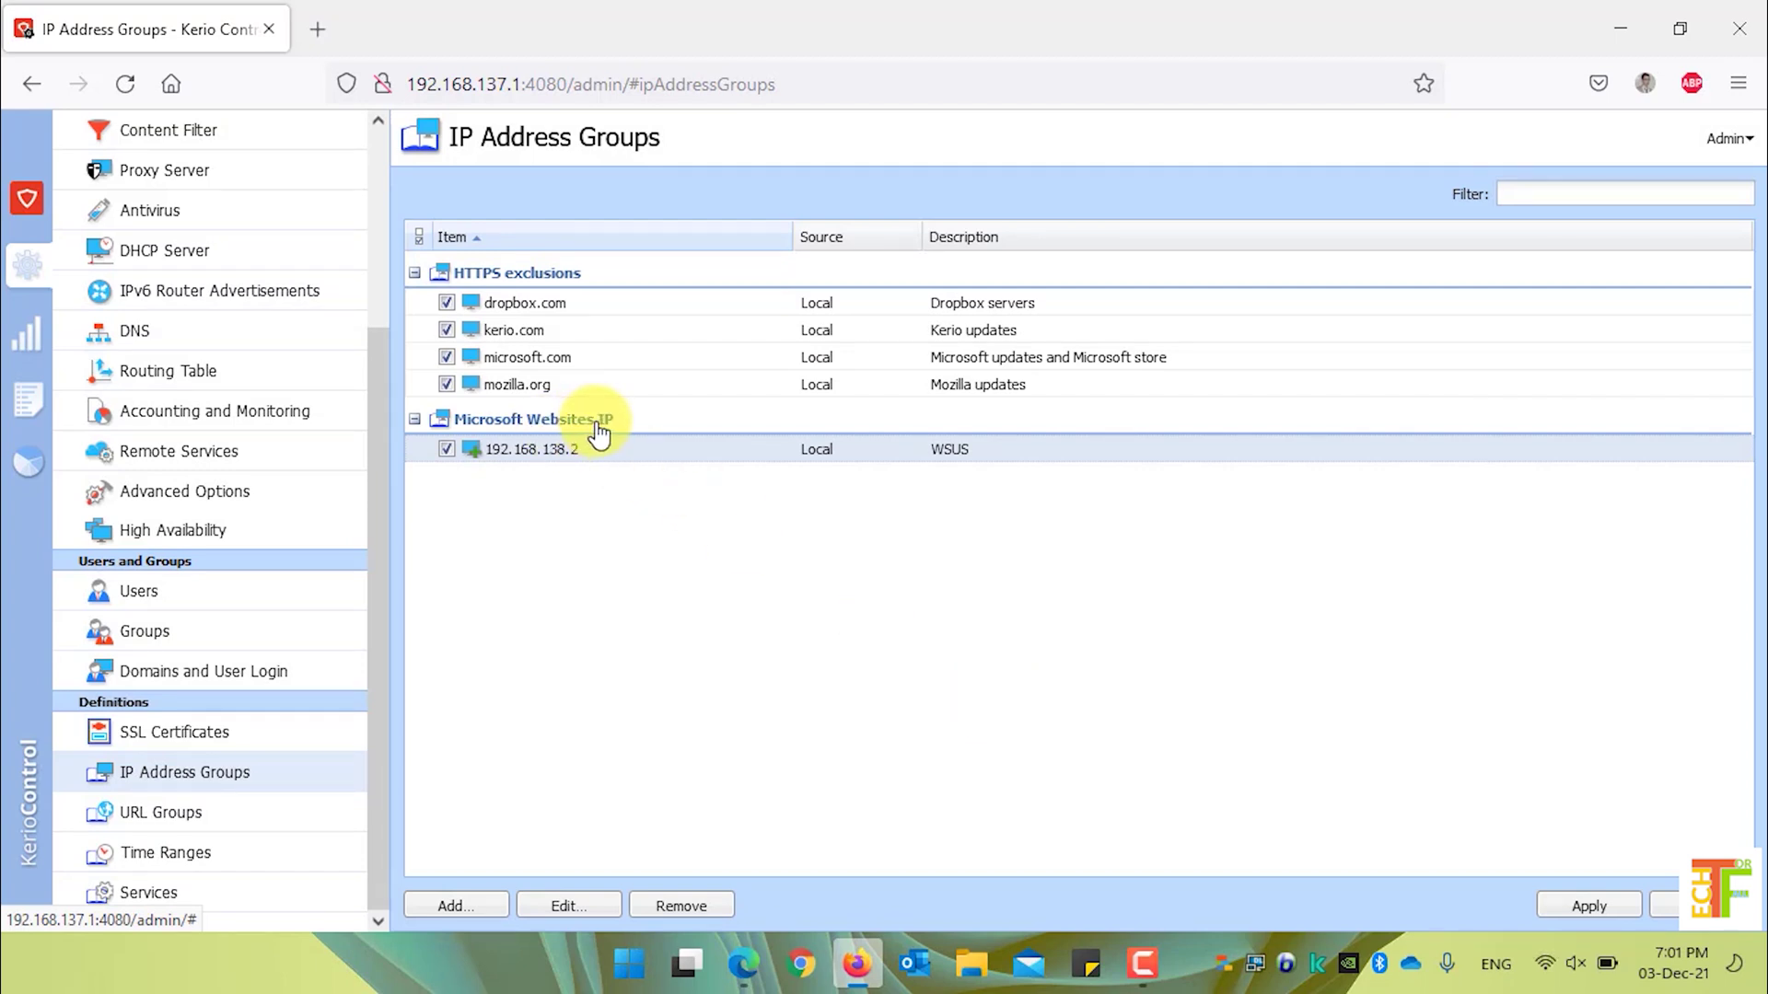
- Add 10.10.10.4, described 'Microsoft Updates Webstie', to the existing Microsoft Websites IP group
left_click(476, 907)
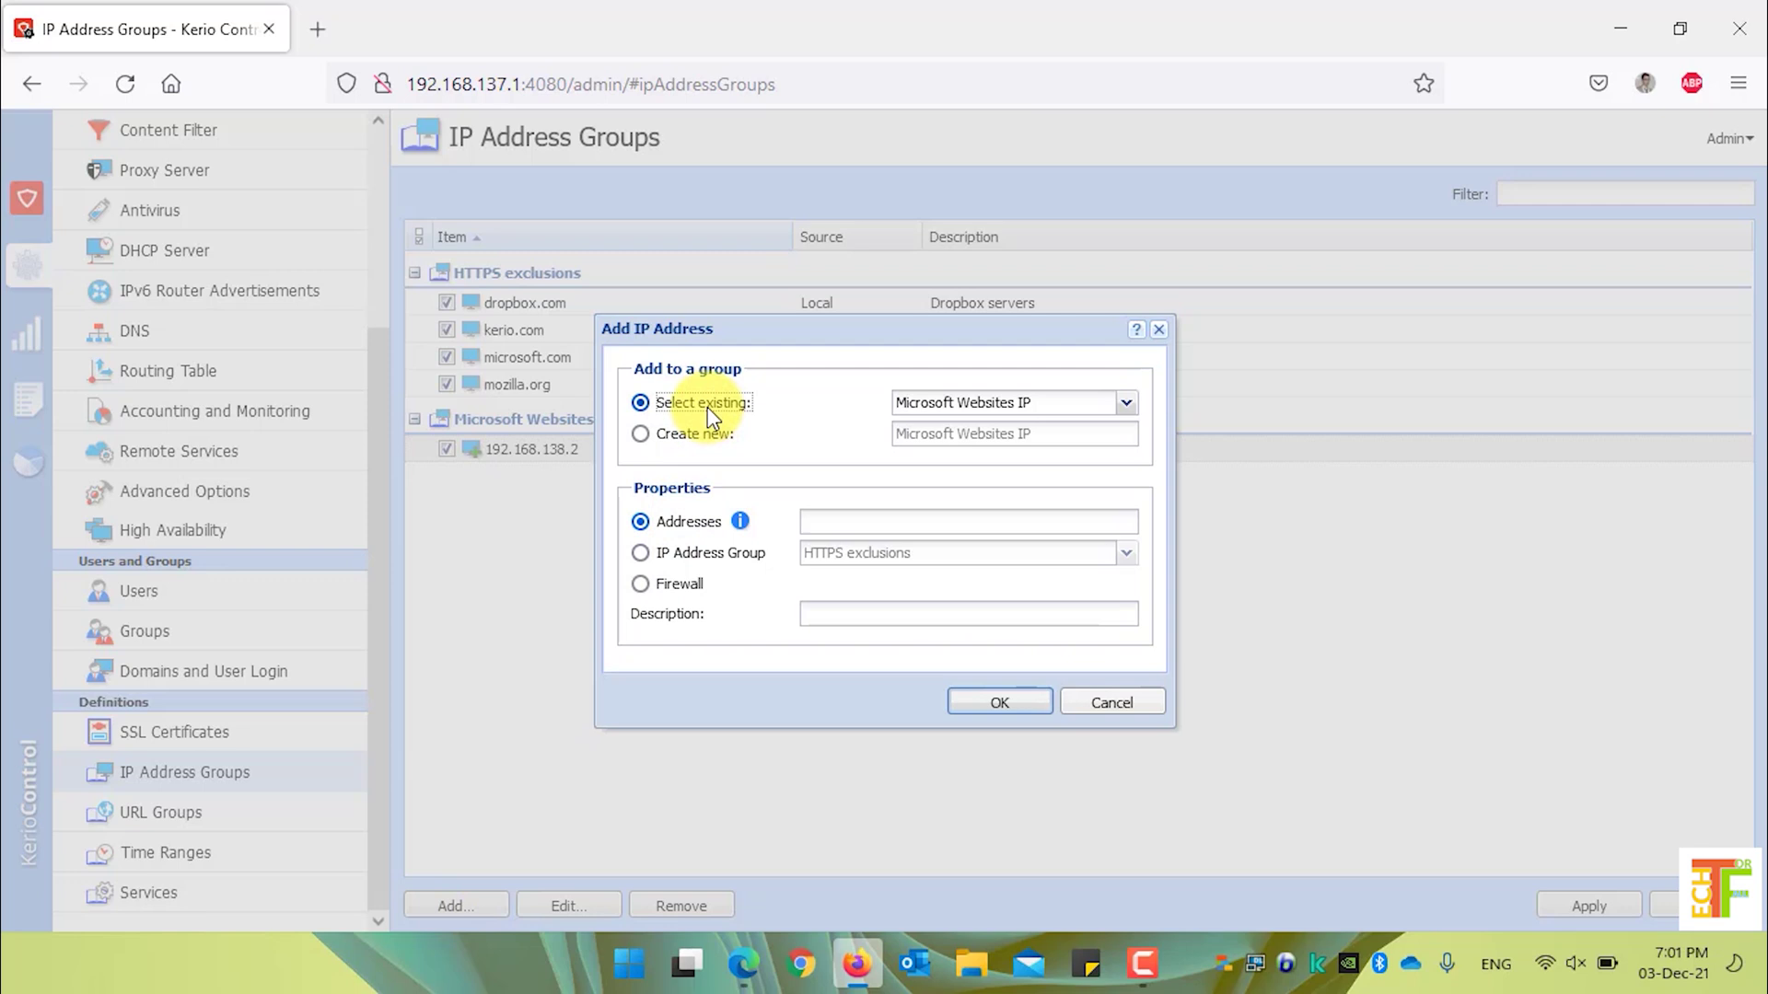
left_click(1125, 404)
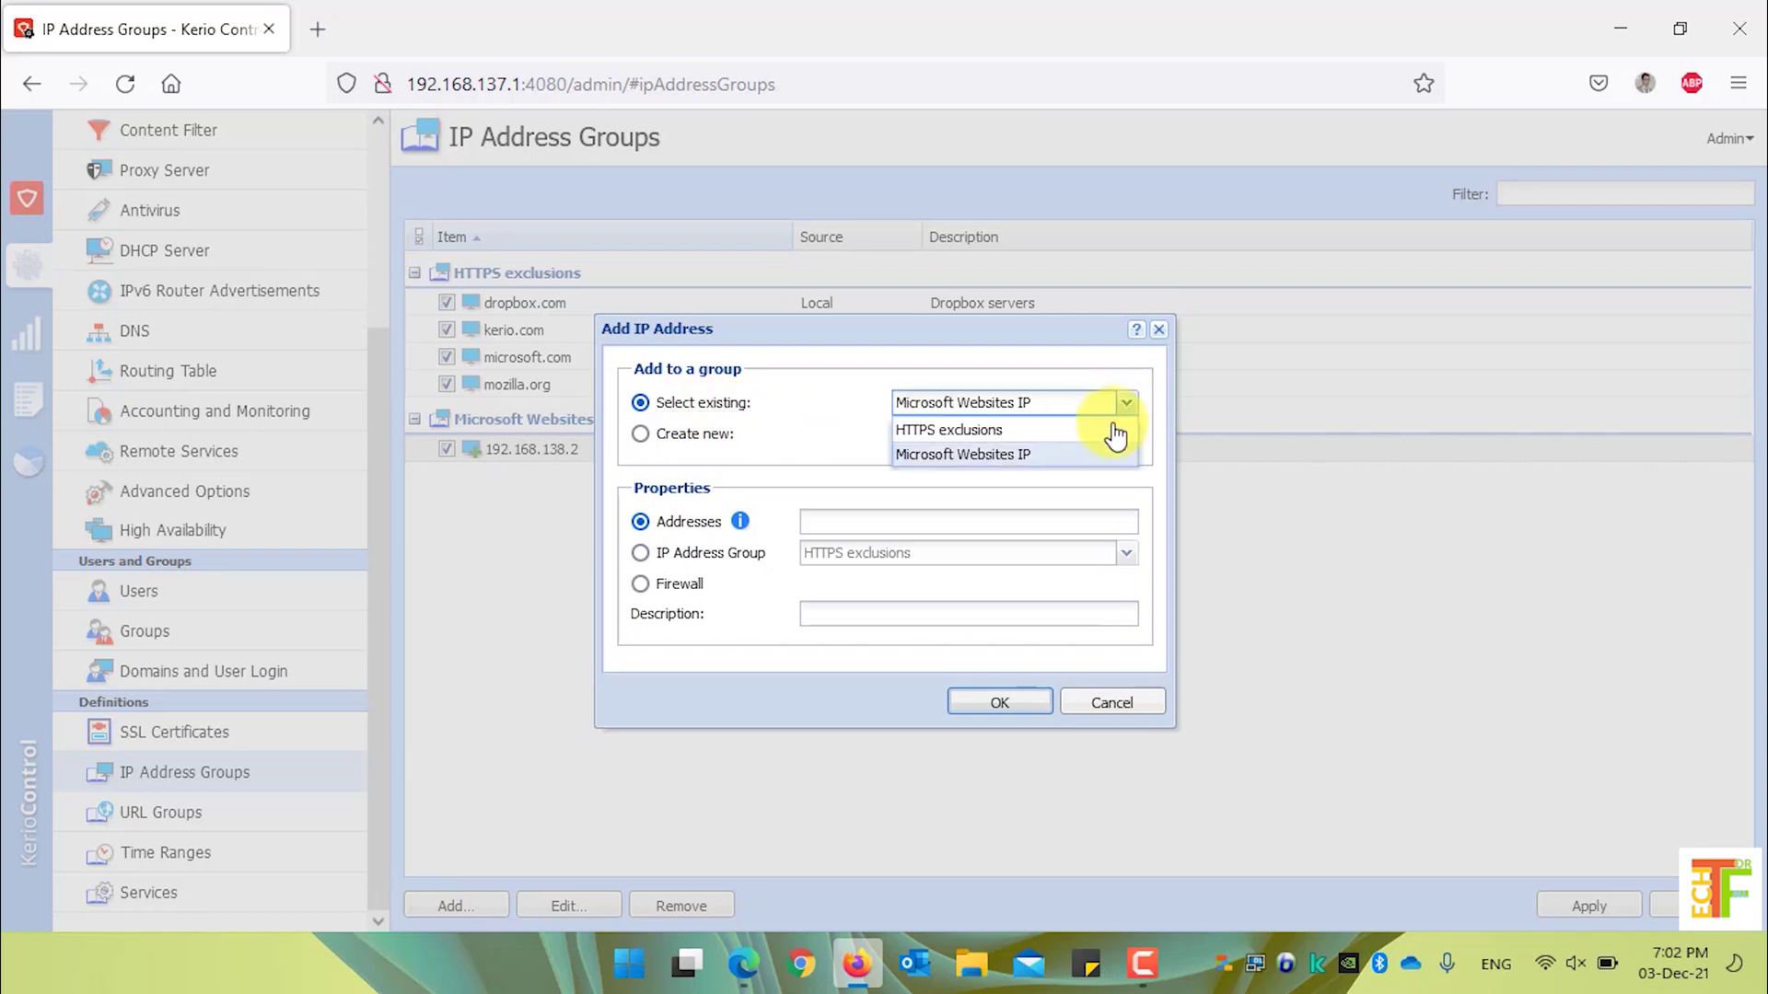
left_click(991, 454)
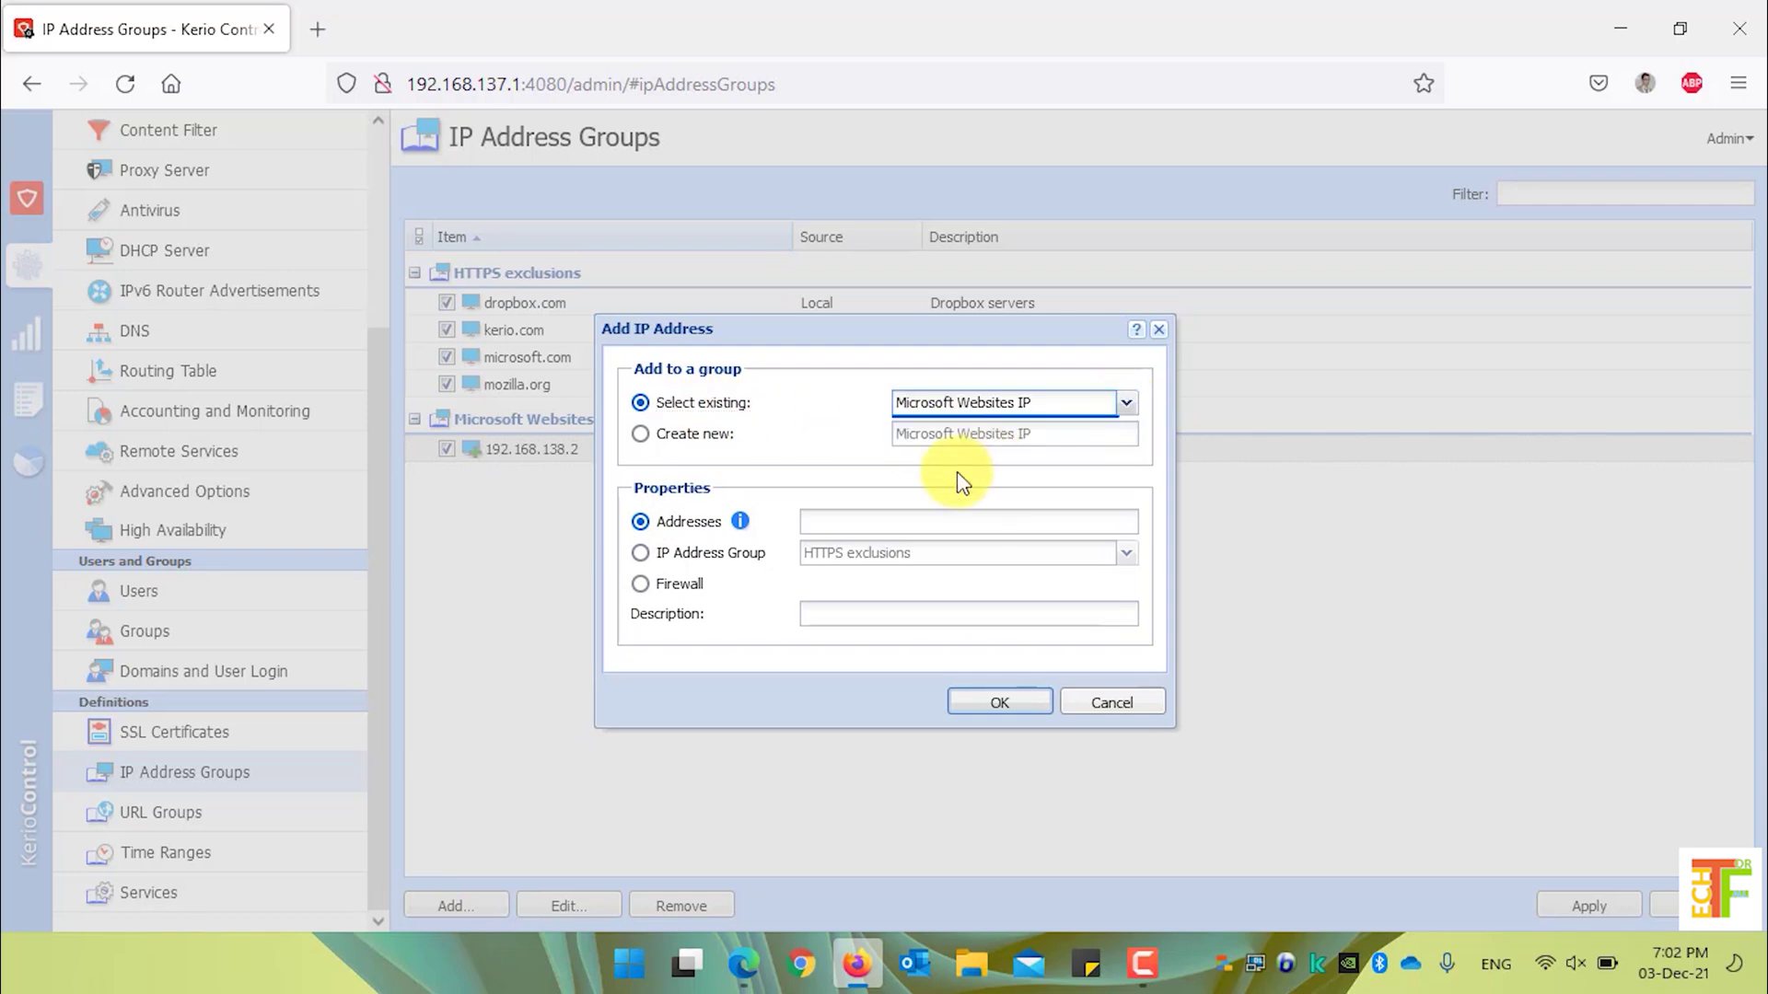
left_click(903, 521)
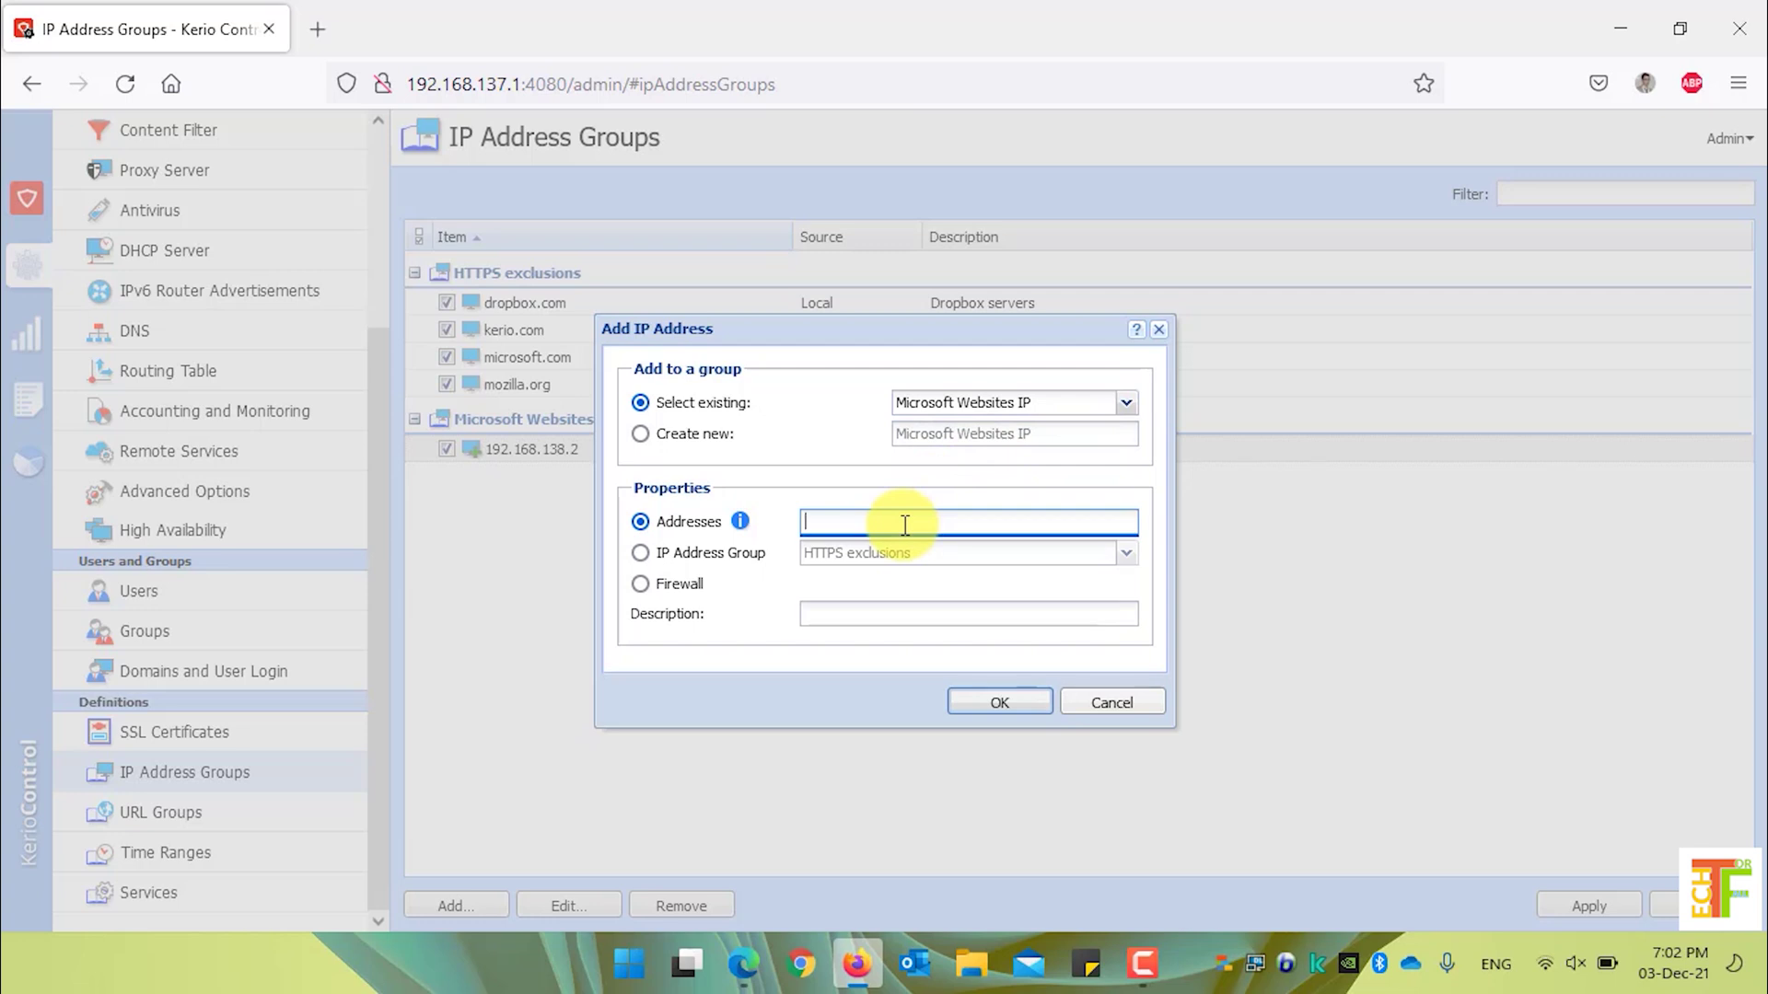
type("10.10.10.4")
left_click(902, 612)
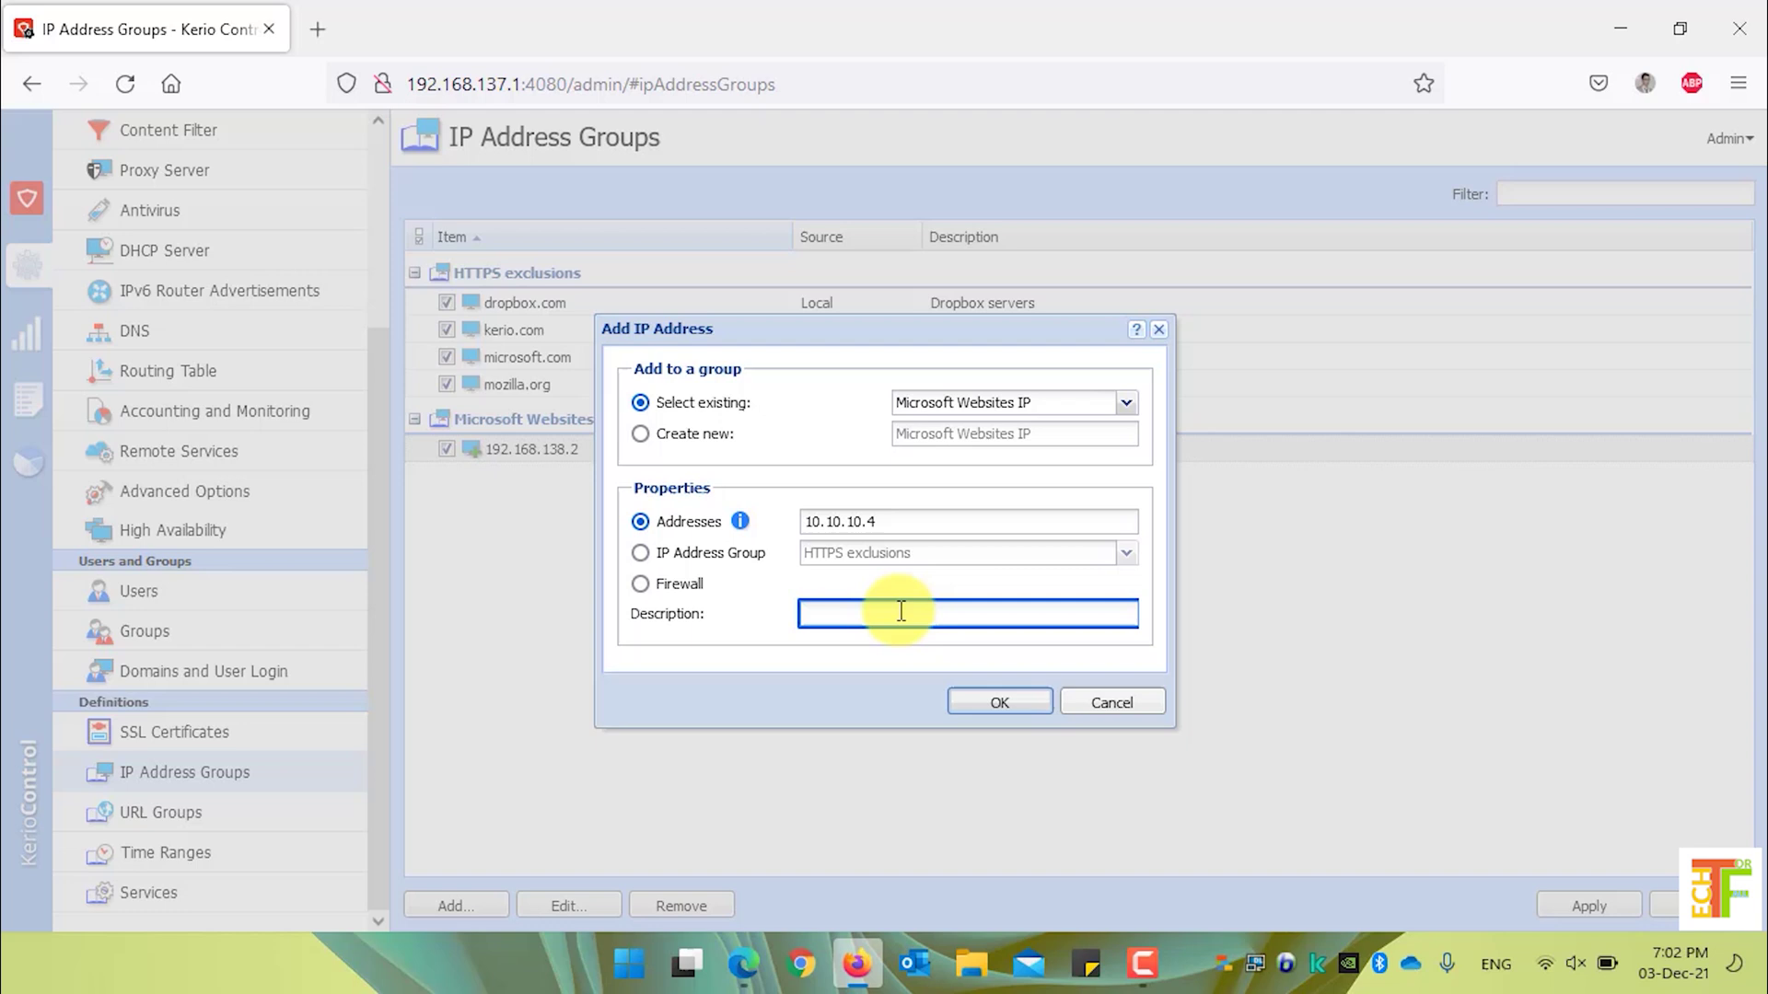
type("Microsoft Updates Webstie")
left_click(1005, 703)
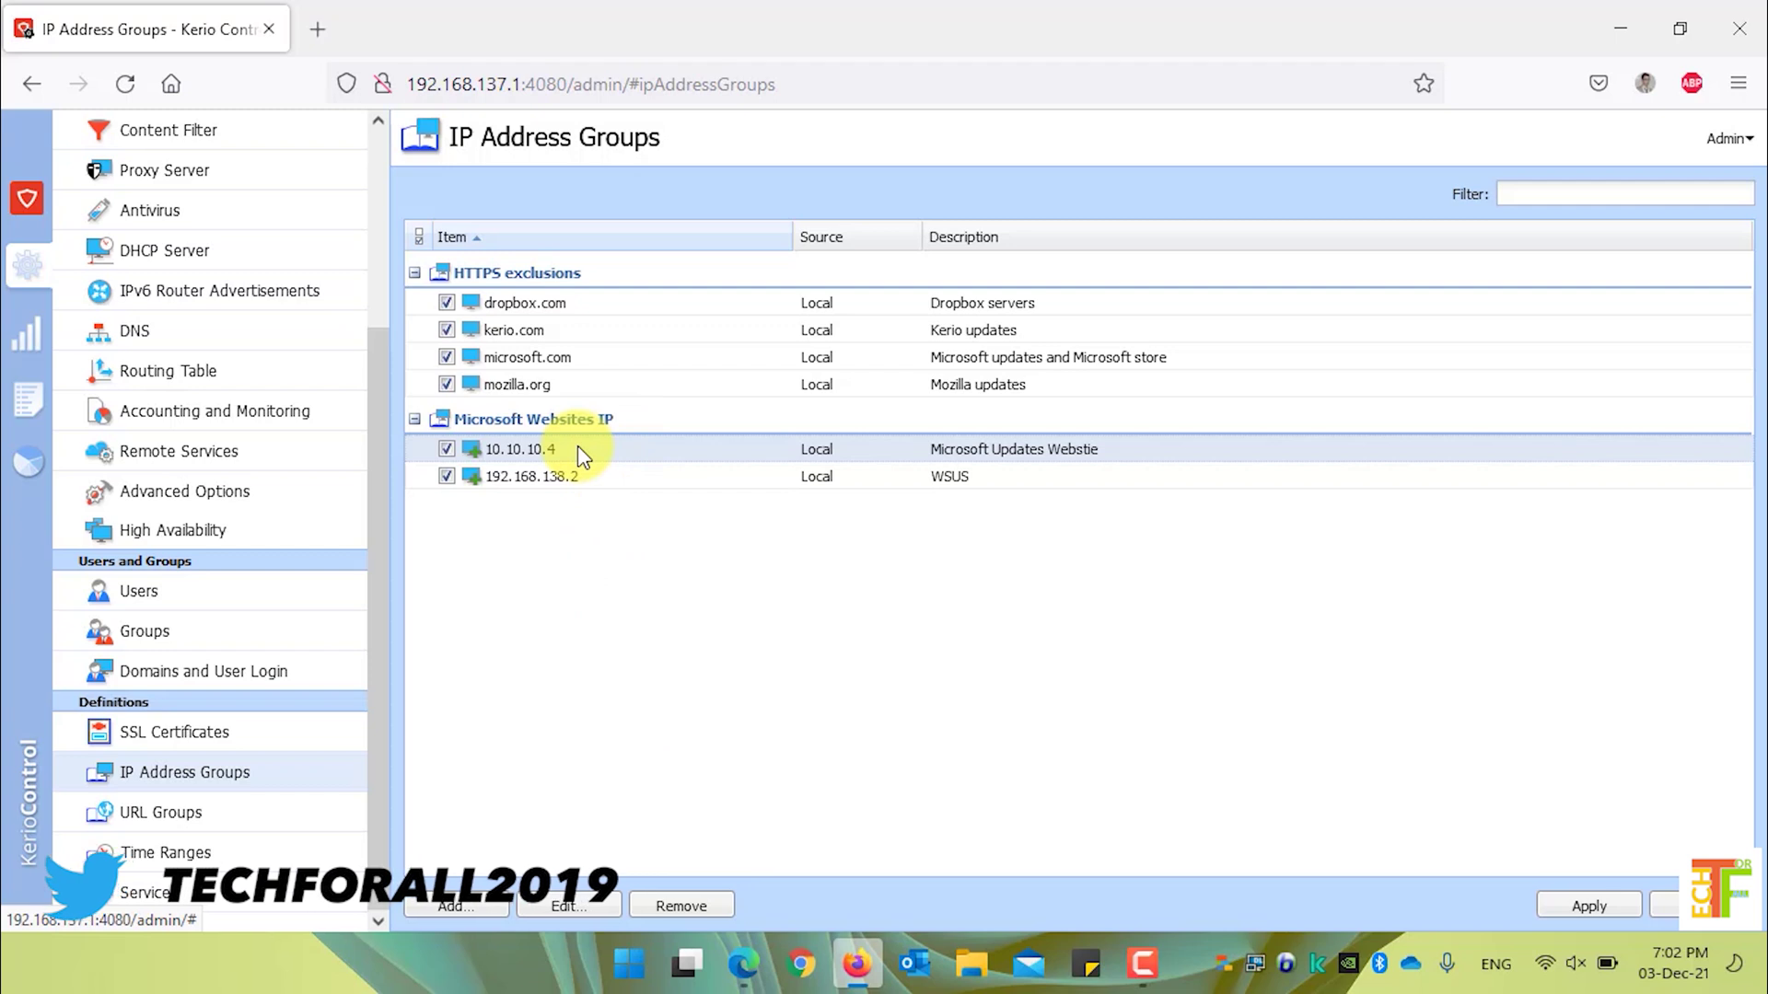
- Delete 10.10.10.4 and change 192.168.138.2 to 192.168.138.45, described 'Microsoft Store IP Address'
left_click(682, 906)
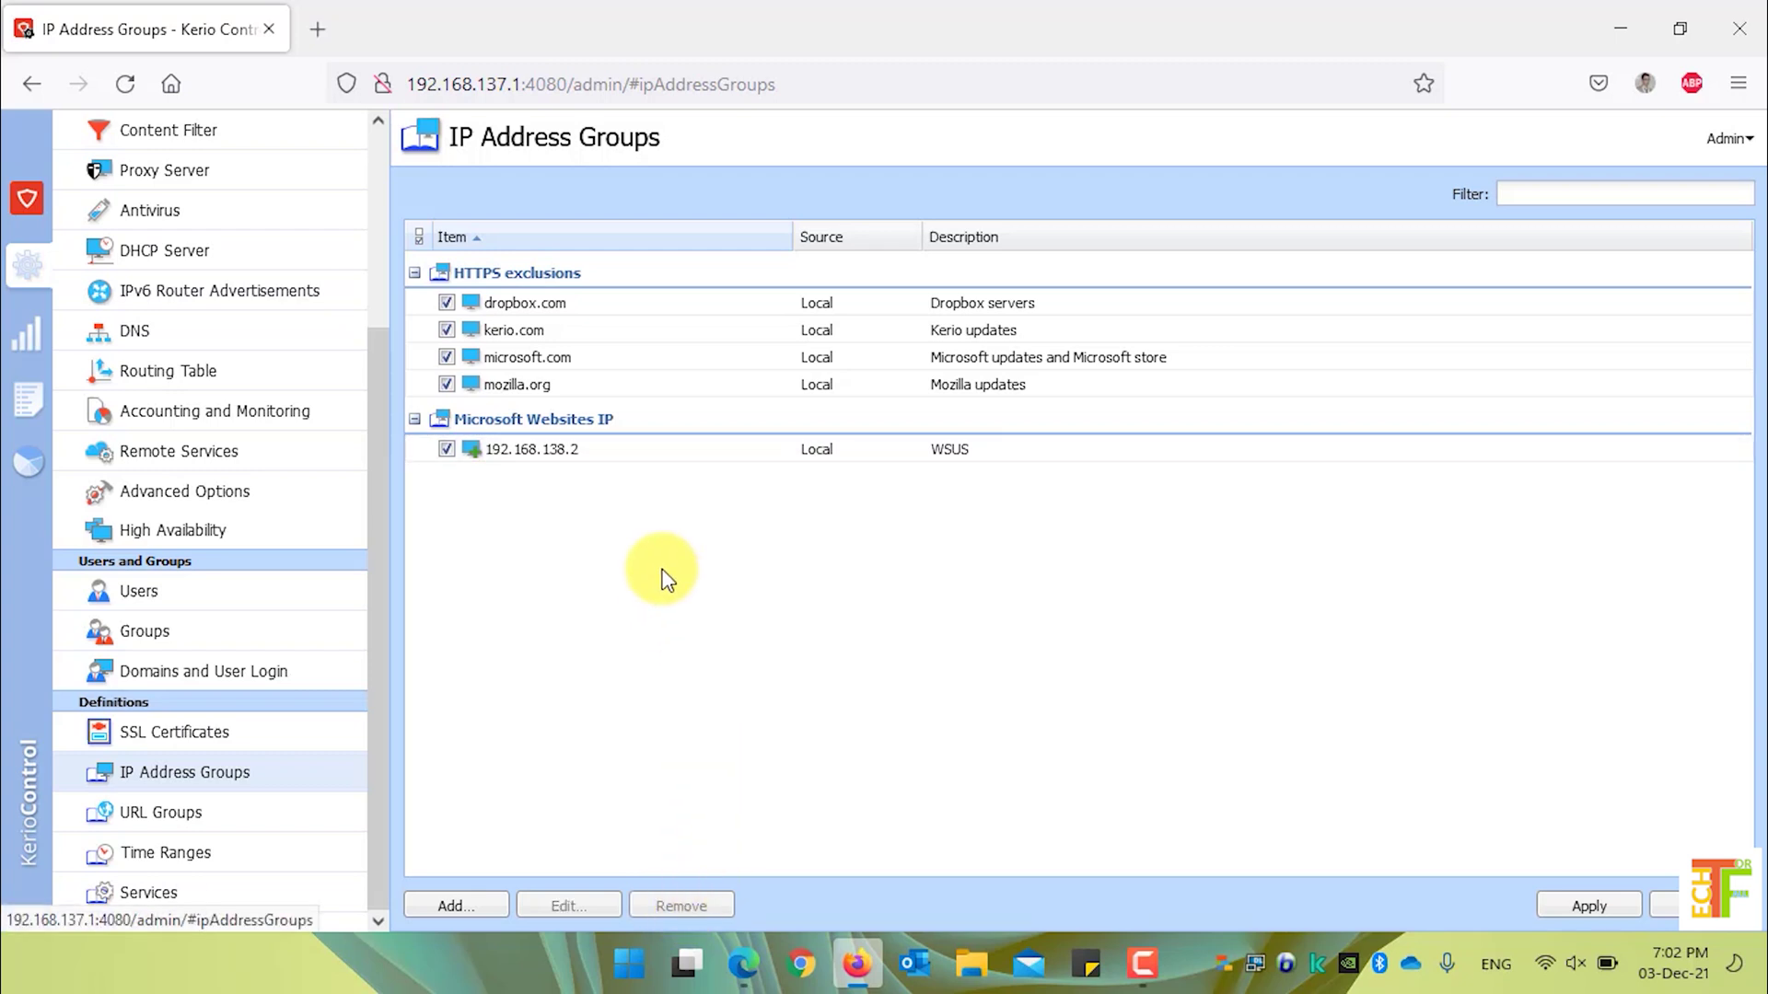
left_click(642, 466)
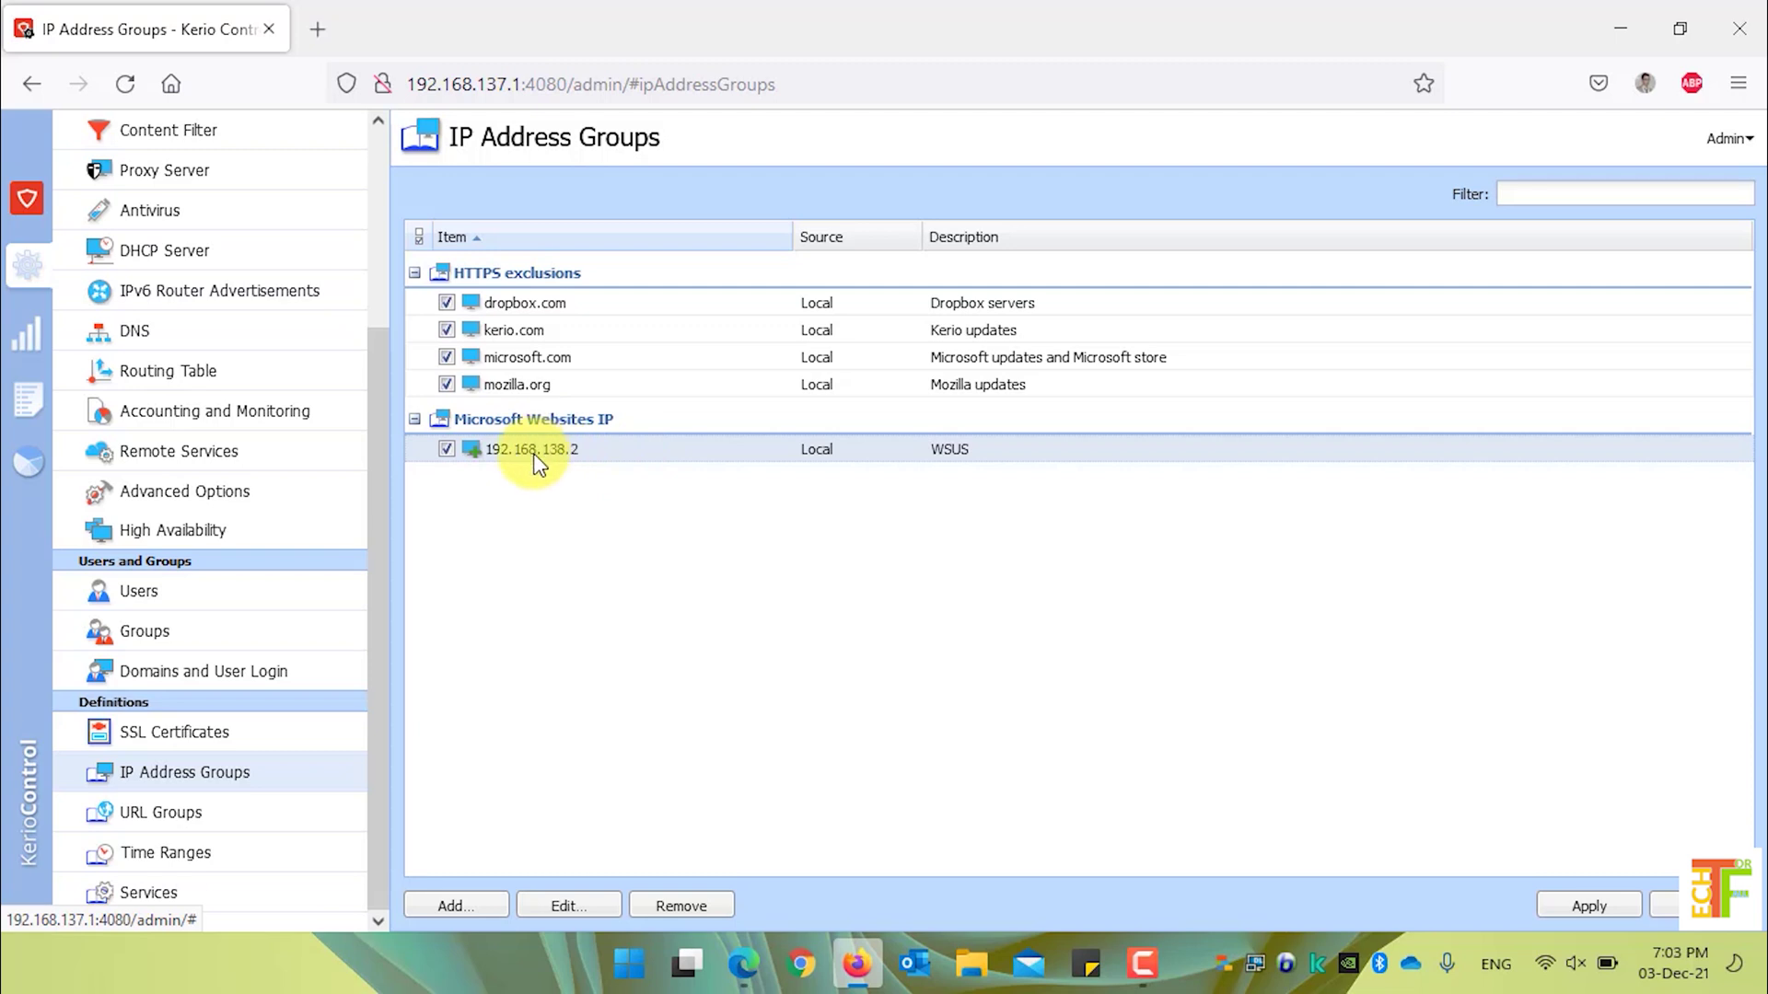
left_click(576, 911)
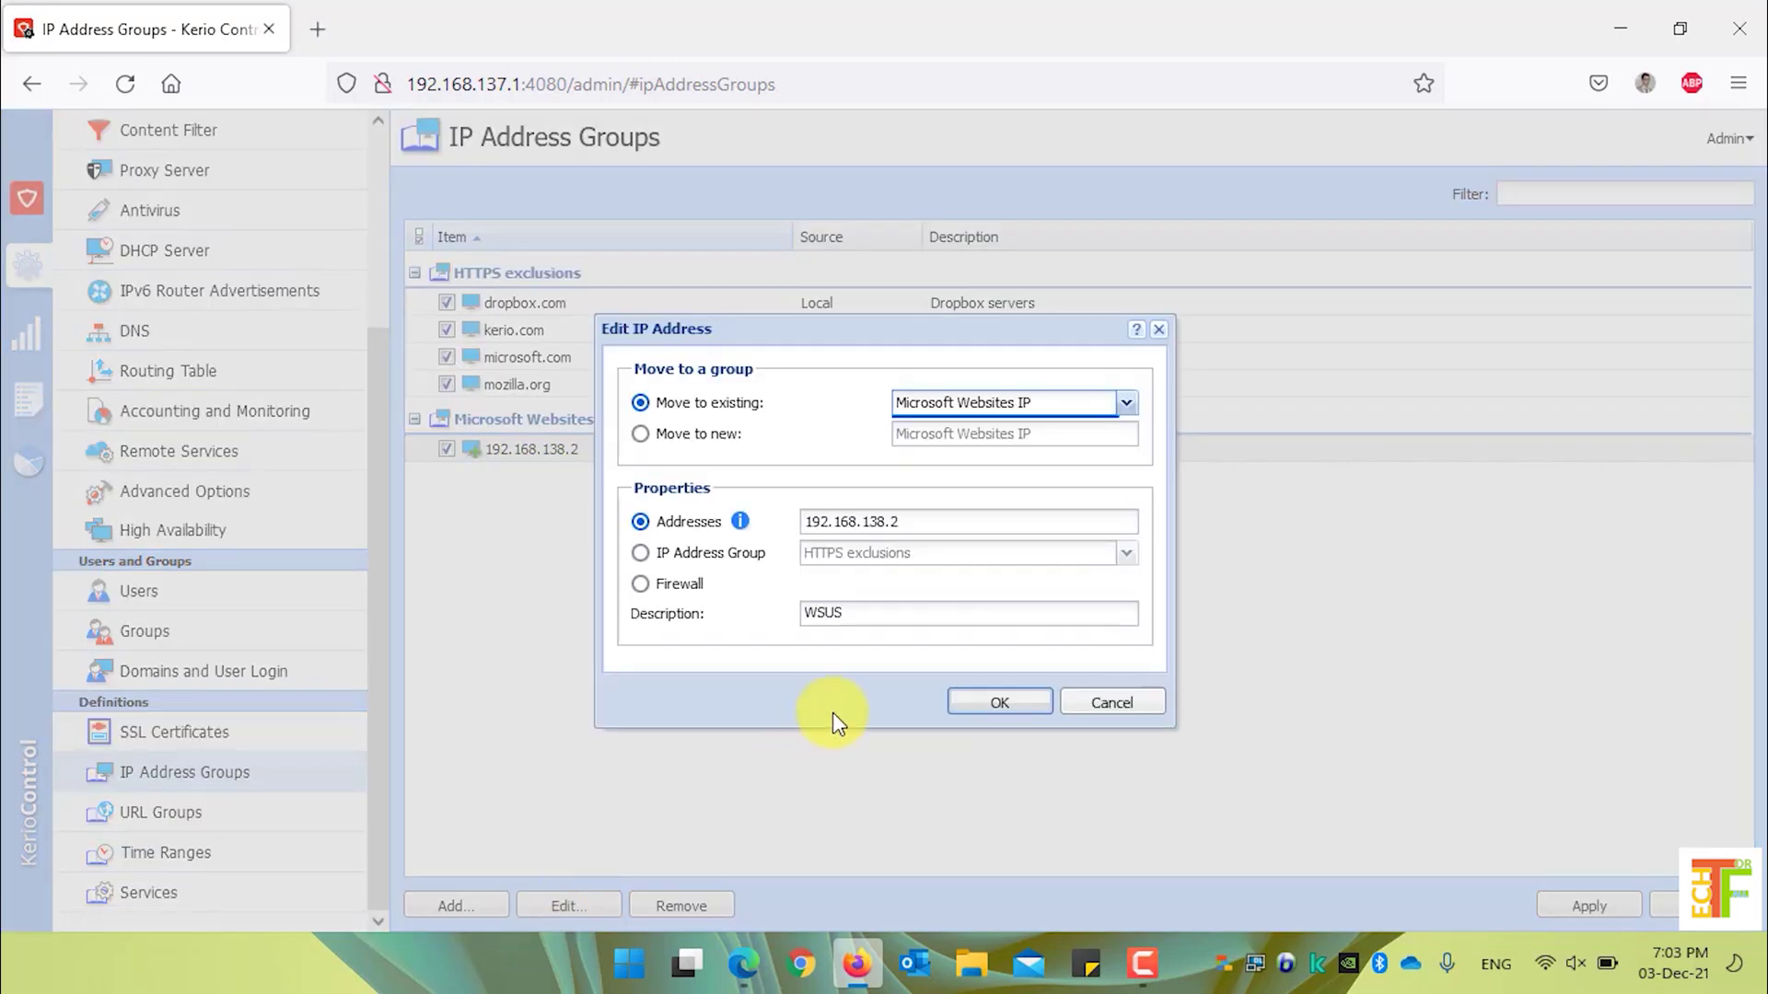
left_click(919, 522)
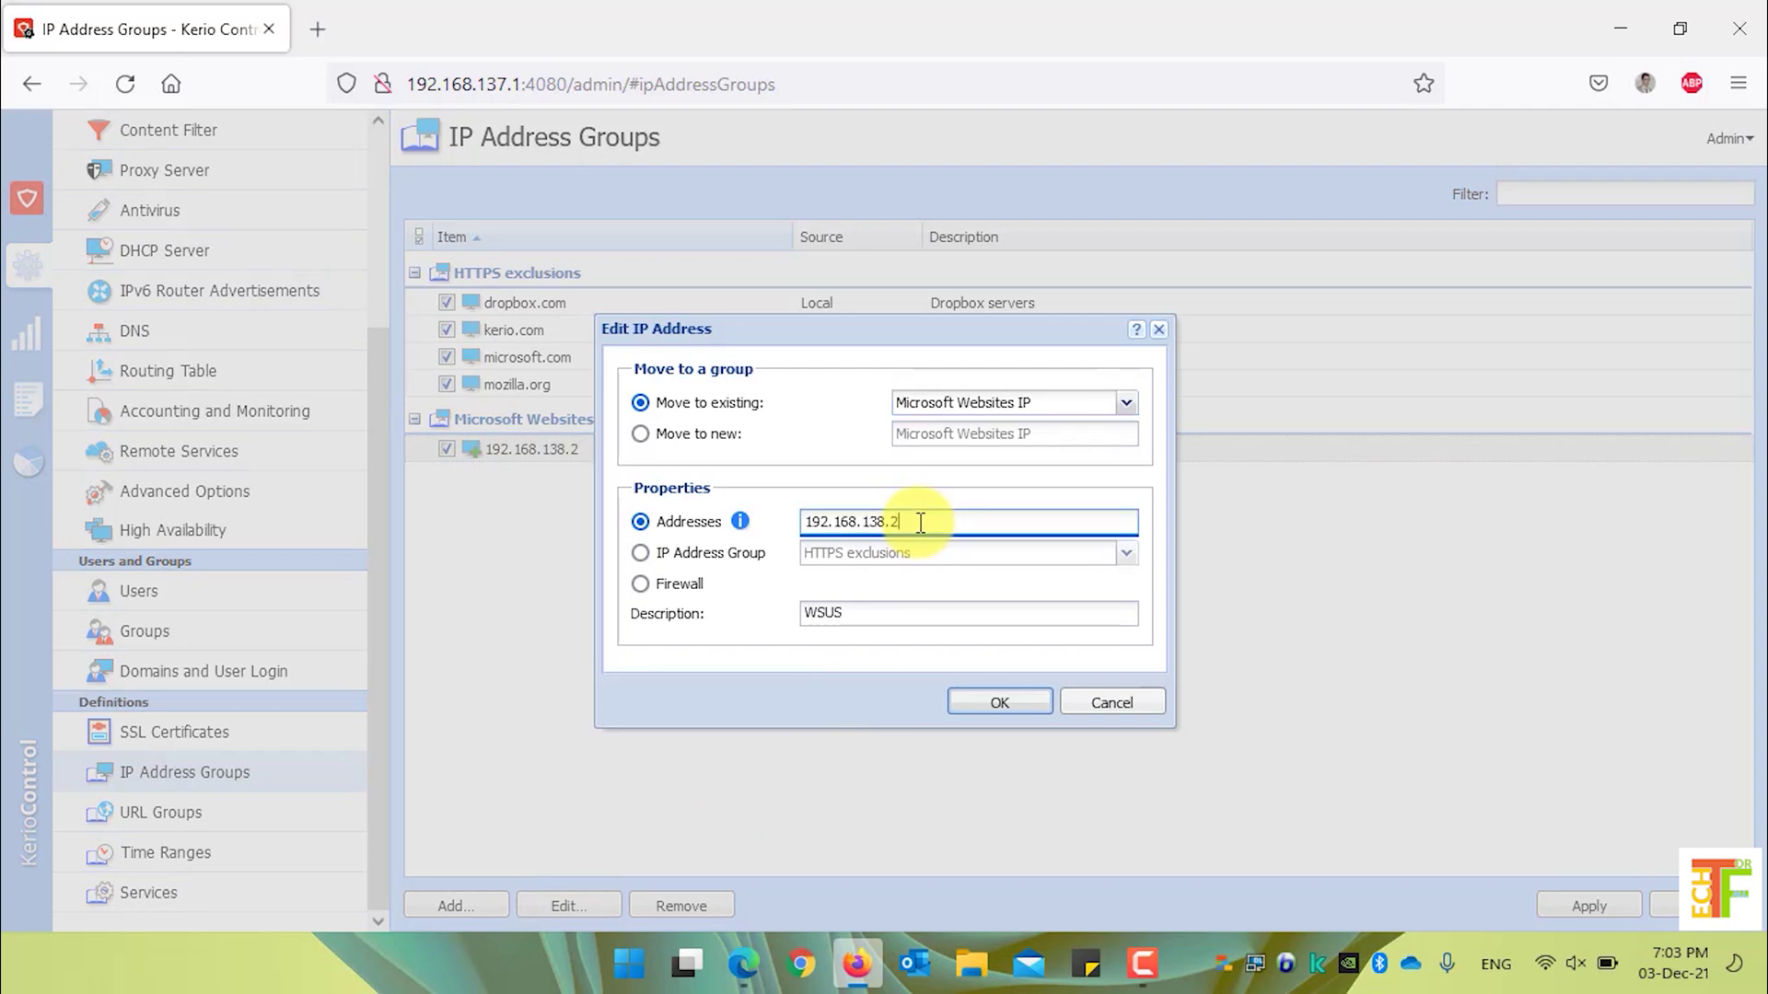
key("BackSpace")
type("45")
left_click(881, 610)
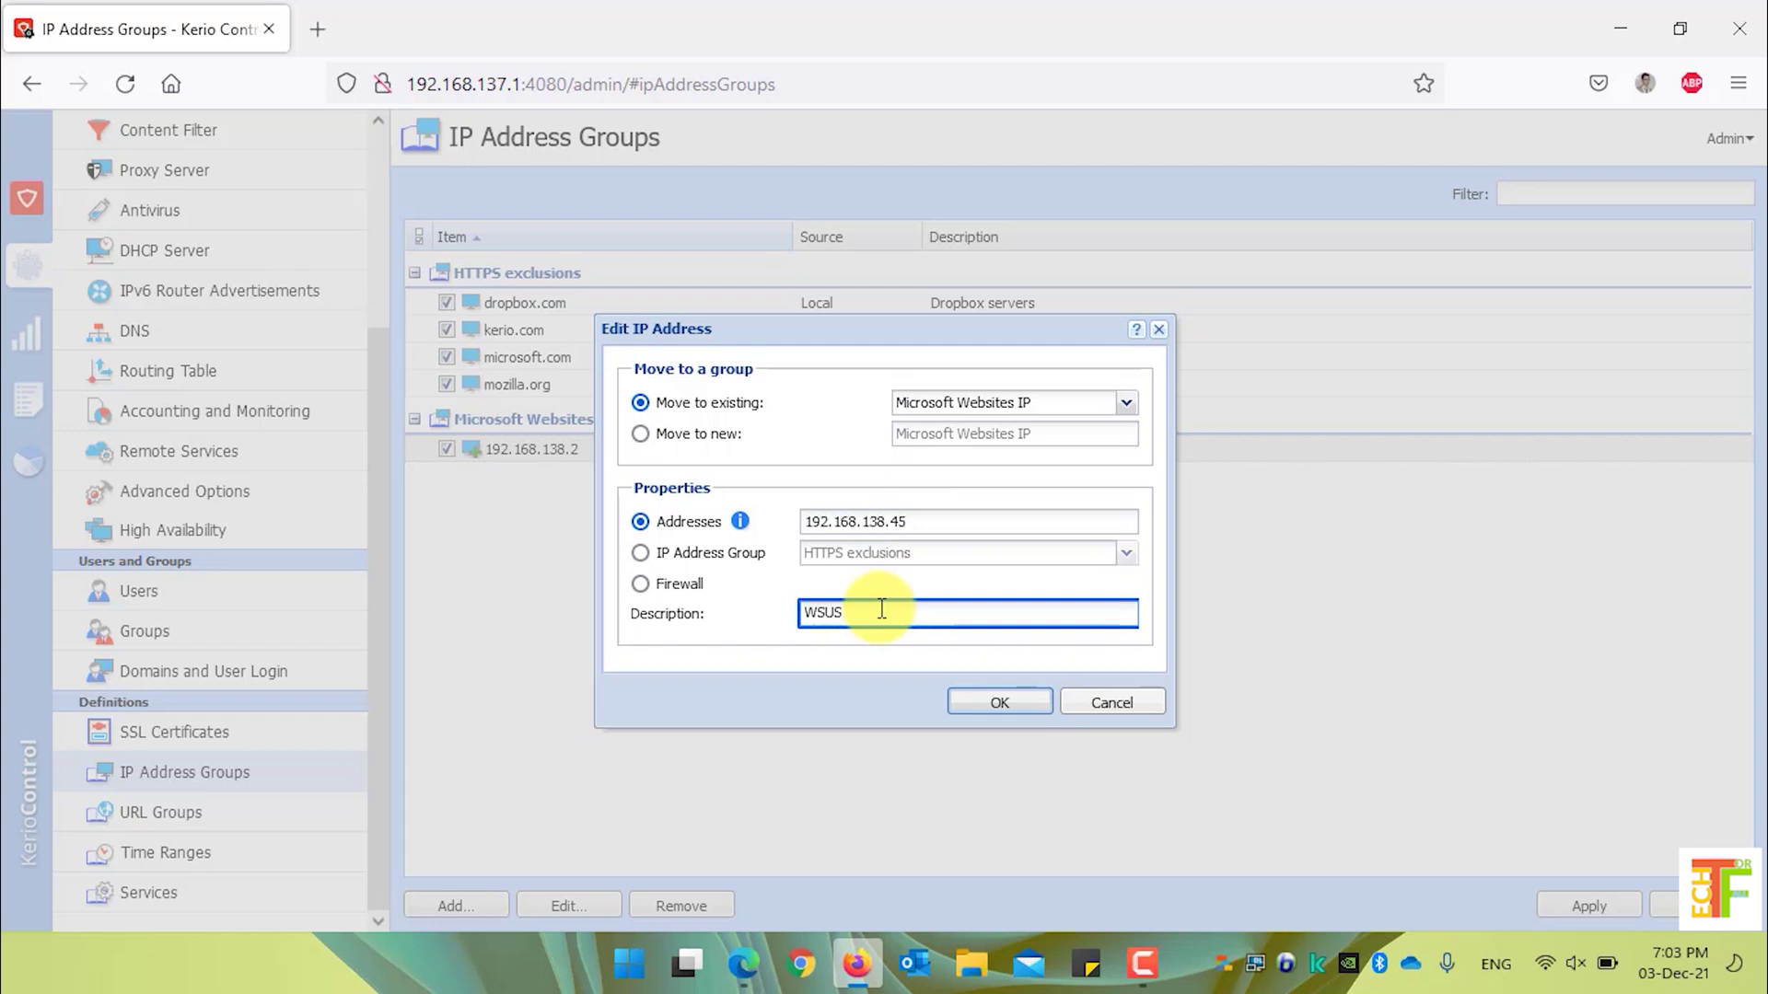
double_click(881, 609)
type("Microsoft Store IP Address")
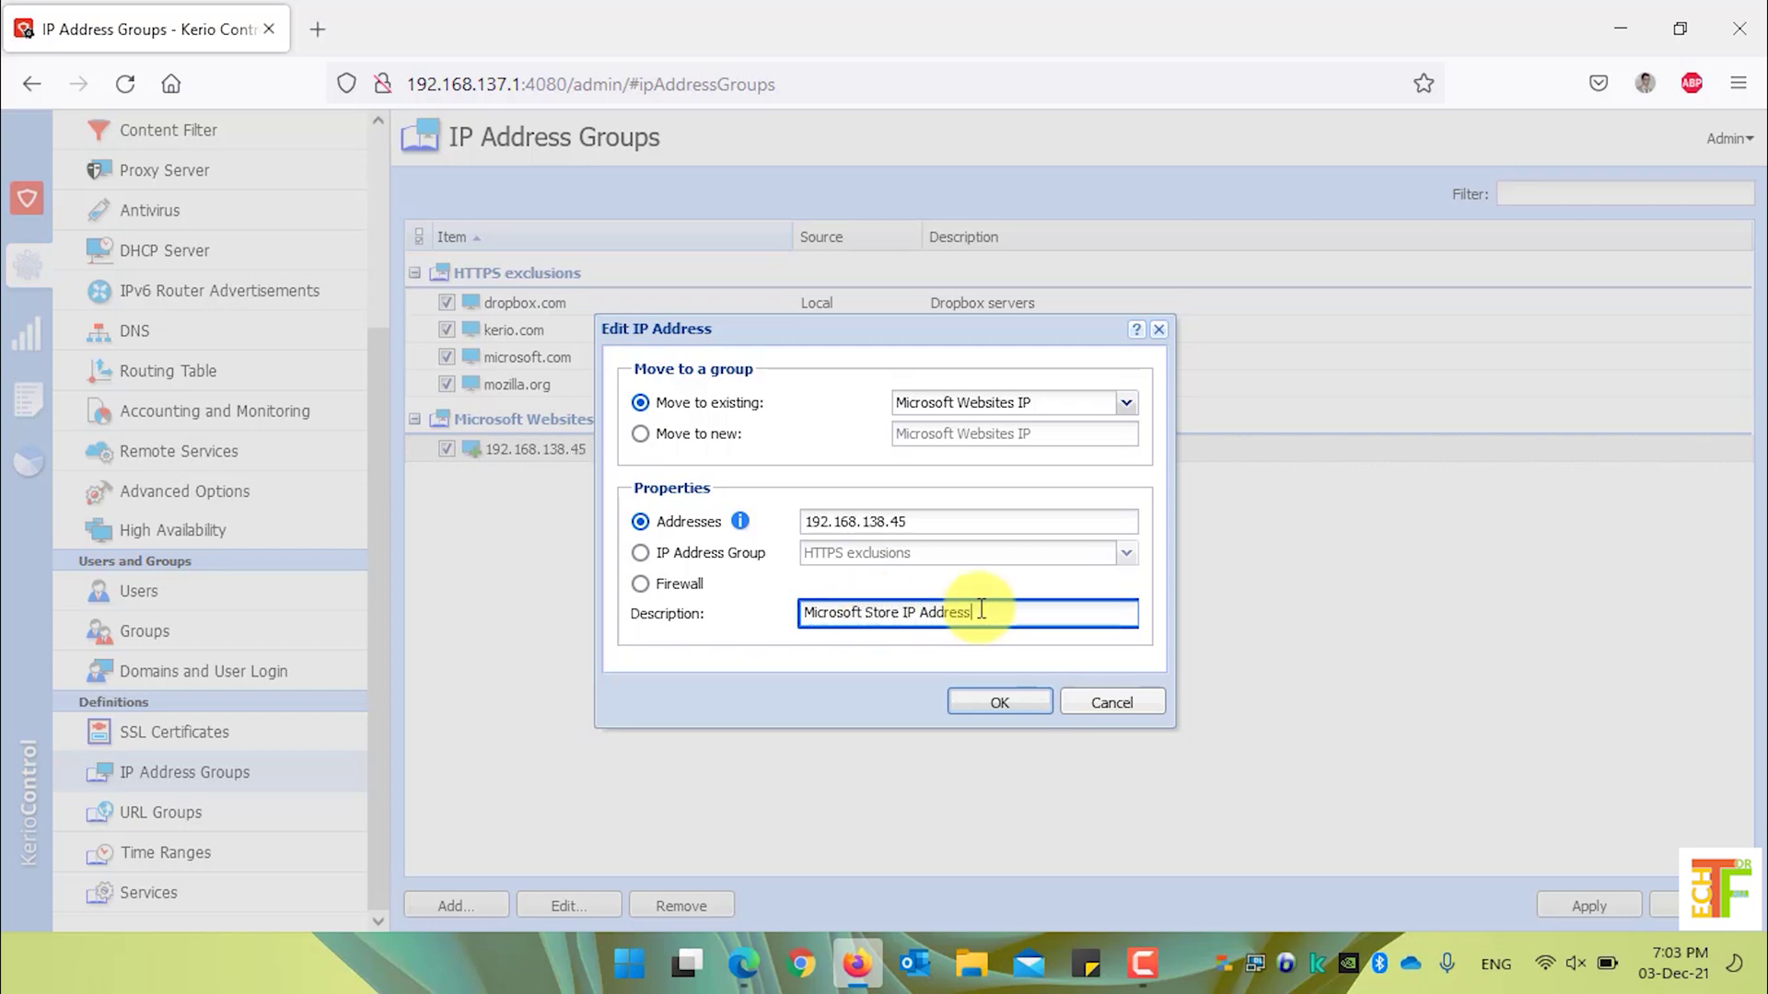
left_click(1000, 709)
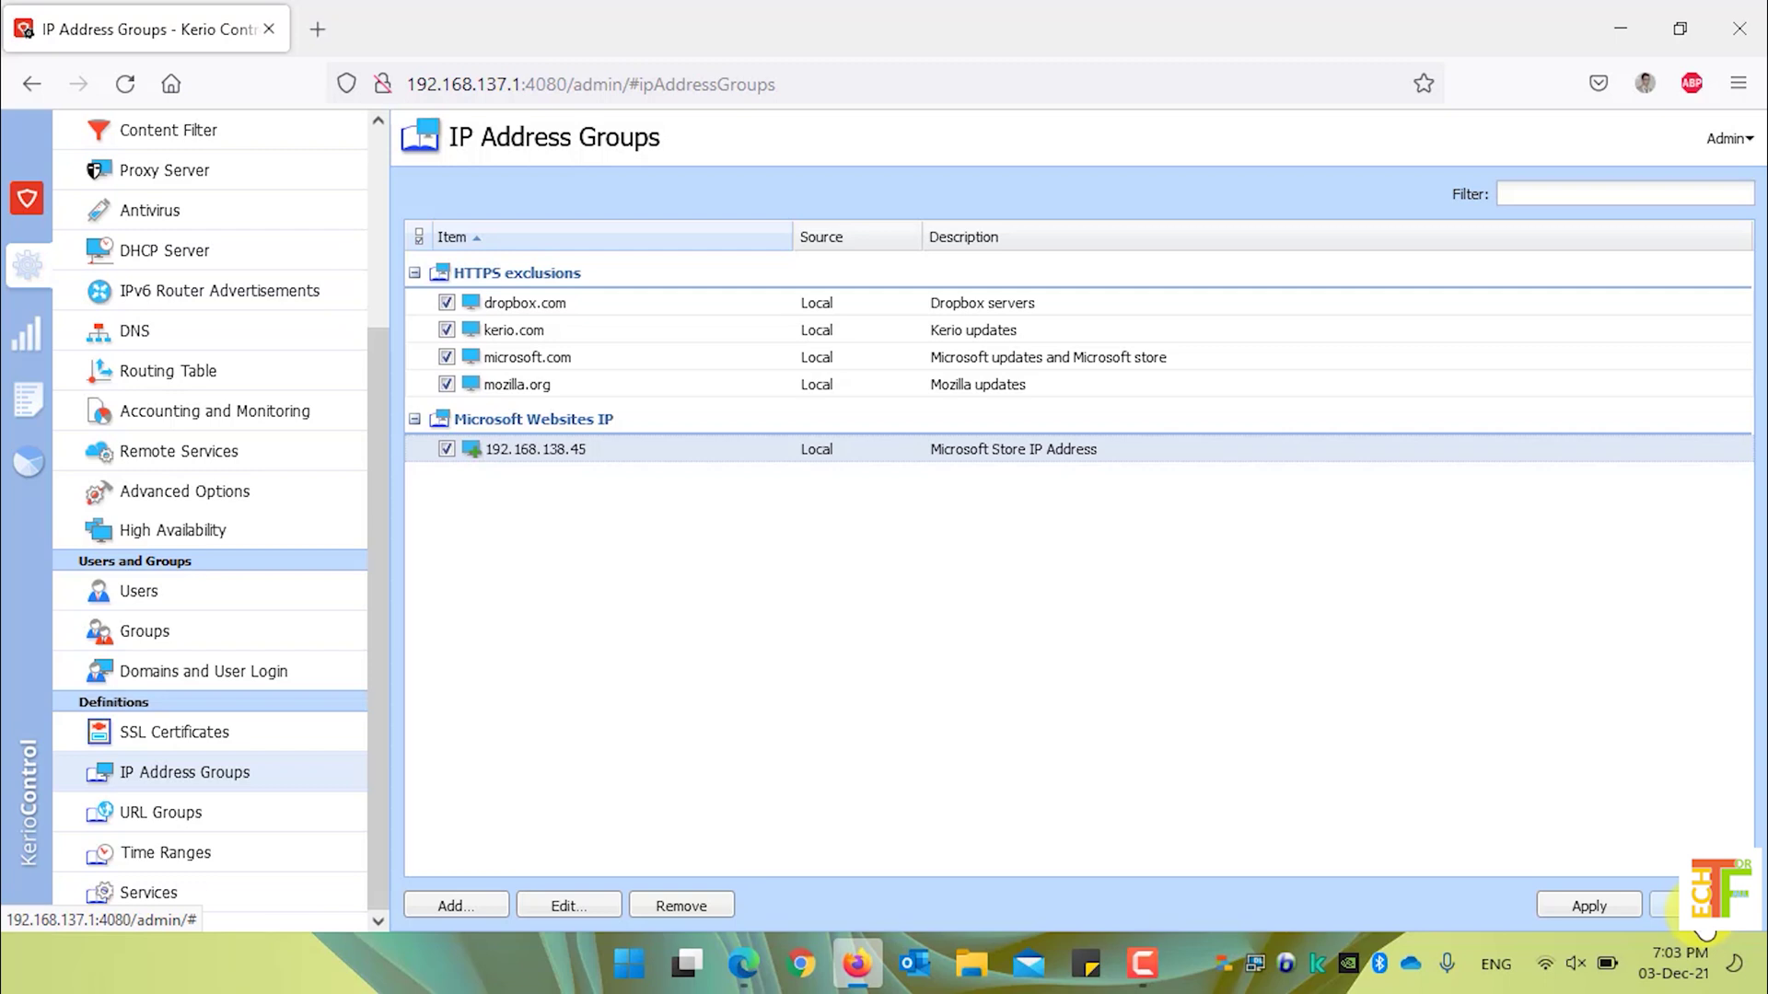
- Discard the unapplied changes, removing the Microsoft Websites IP group from the list
left_click(1703, 926)
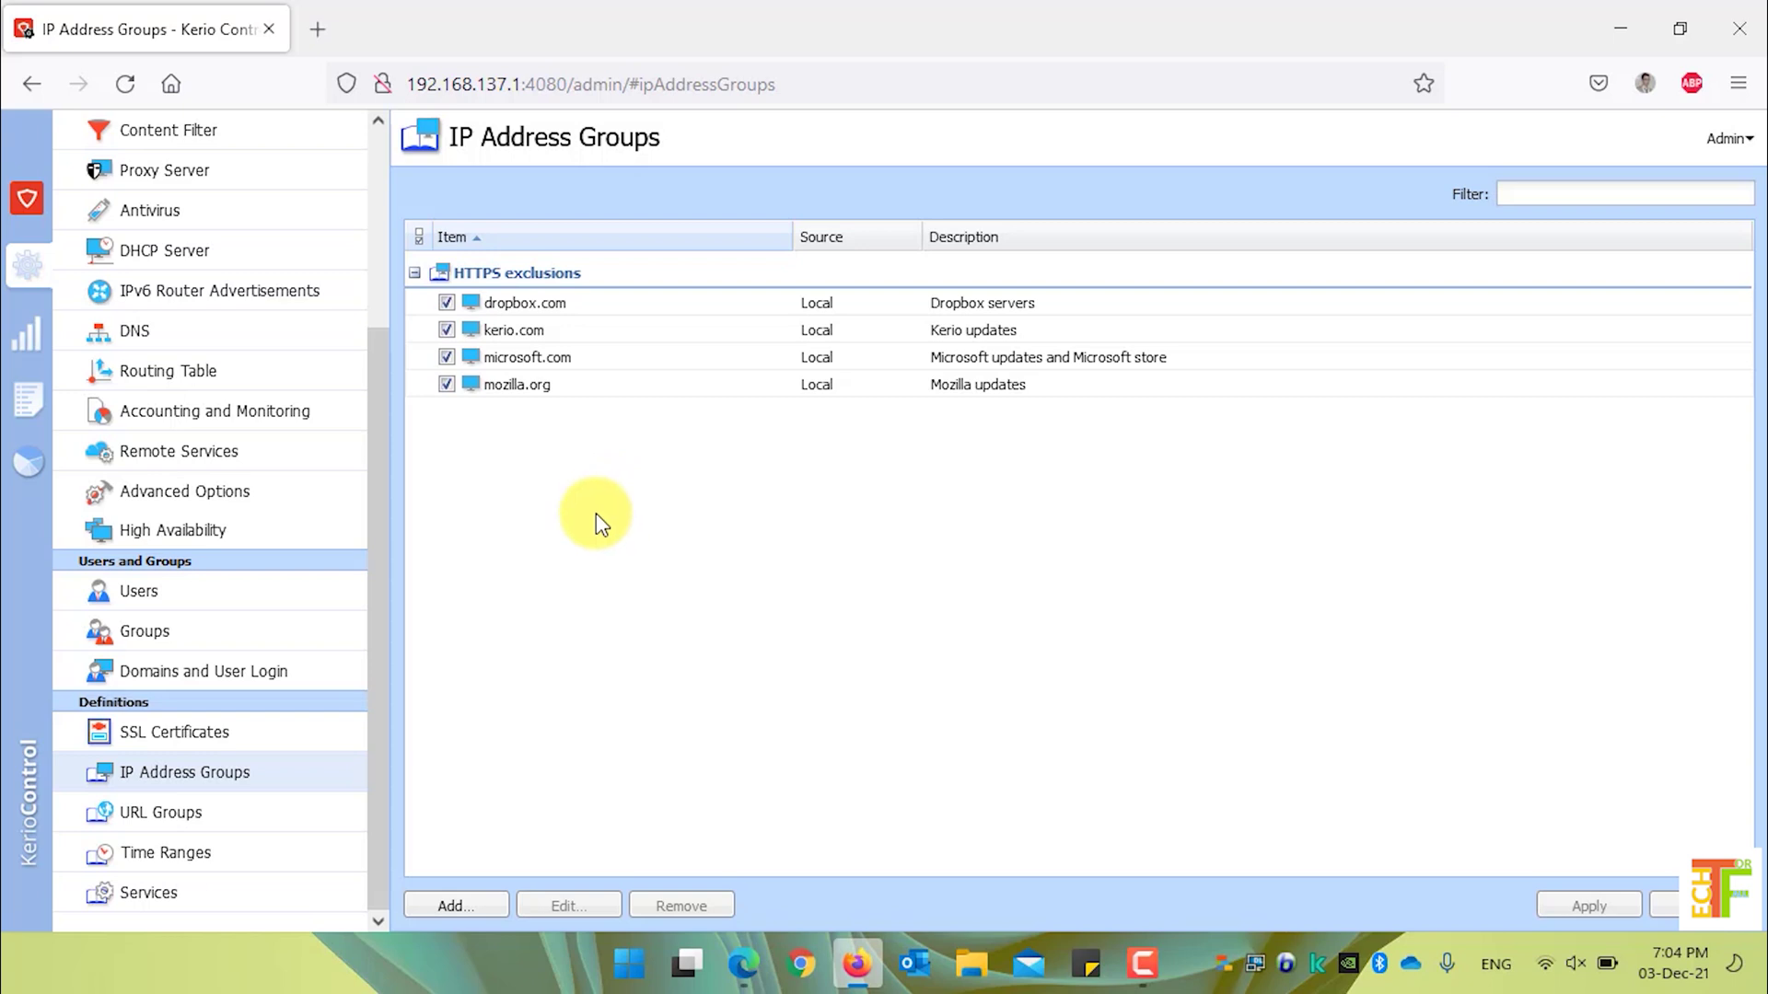
- Create the 'Microsoft Store' group with 172.157.18.9, described 'Microsoft Store IP Afghanistan'
left_click(460, 907)
type("Microsoft Store")
left_click(977, 523)
type("172.157.18.9")
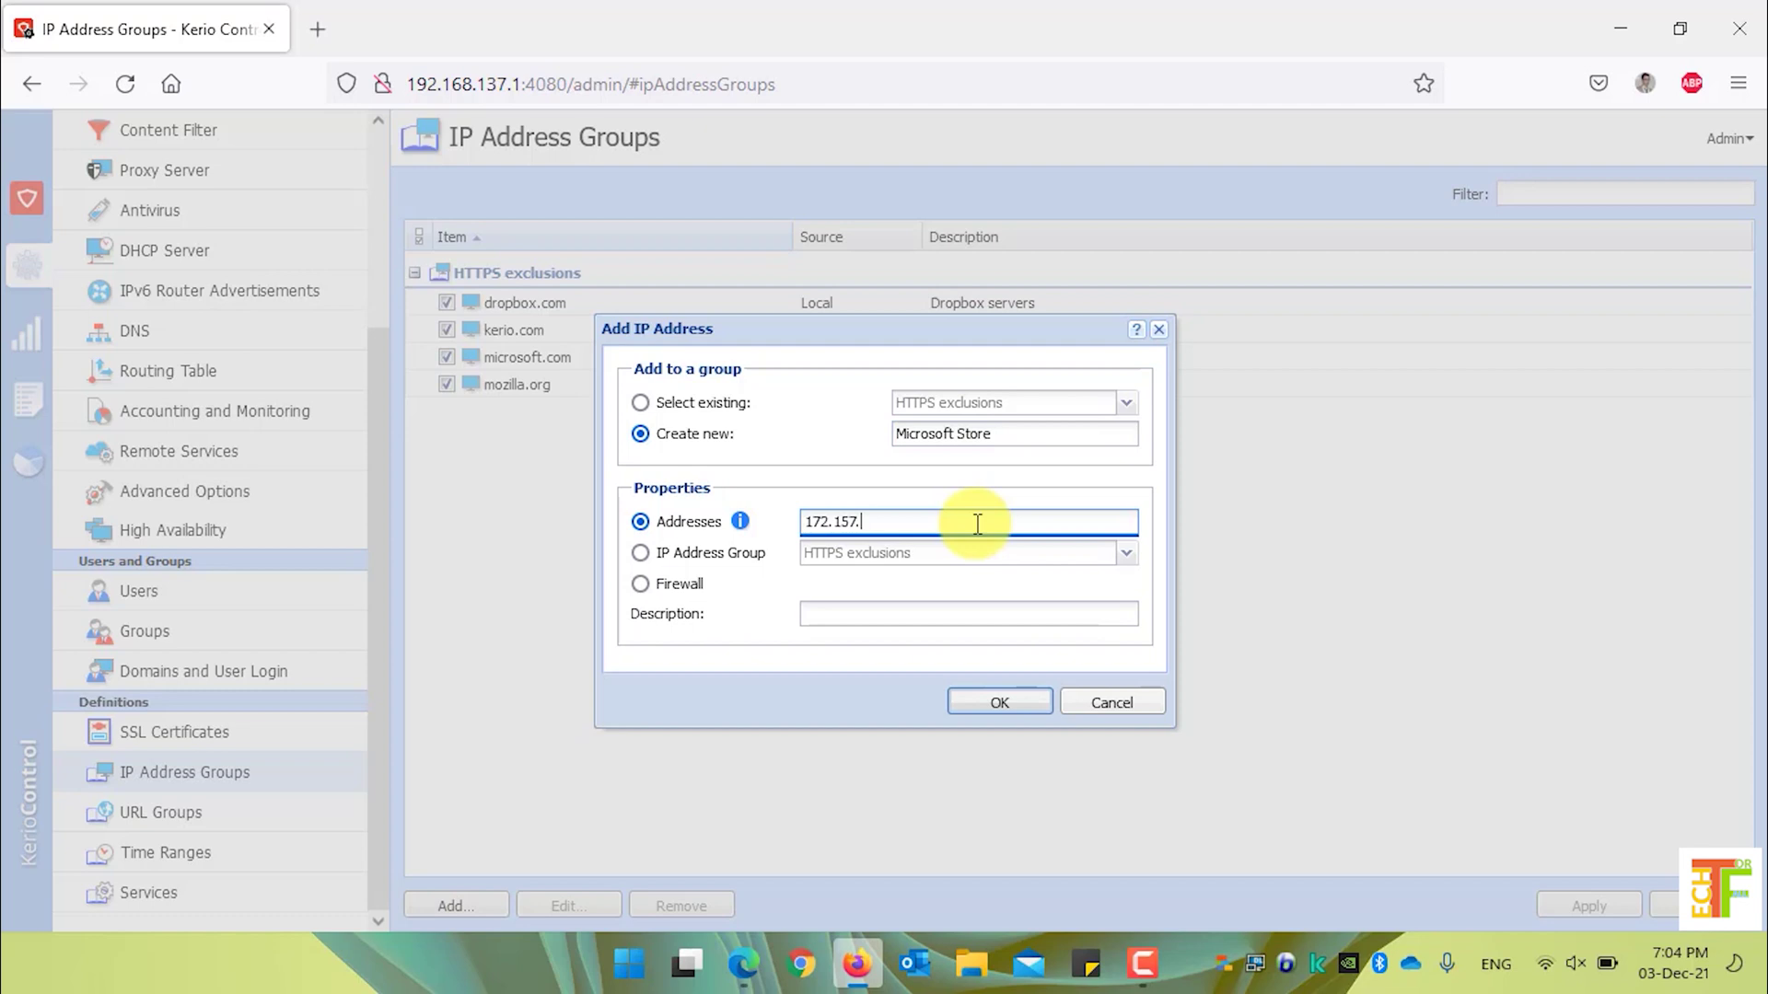
left_click(939, 611)
type("Microsoft Store IP Afghanistan")
key("Return")
- Add 172.198.136.98, described 'Microsoft Store Afghanistan', to the group and save it
left_click(452, 906)
left_click(900, 523)
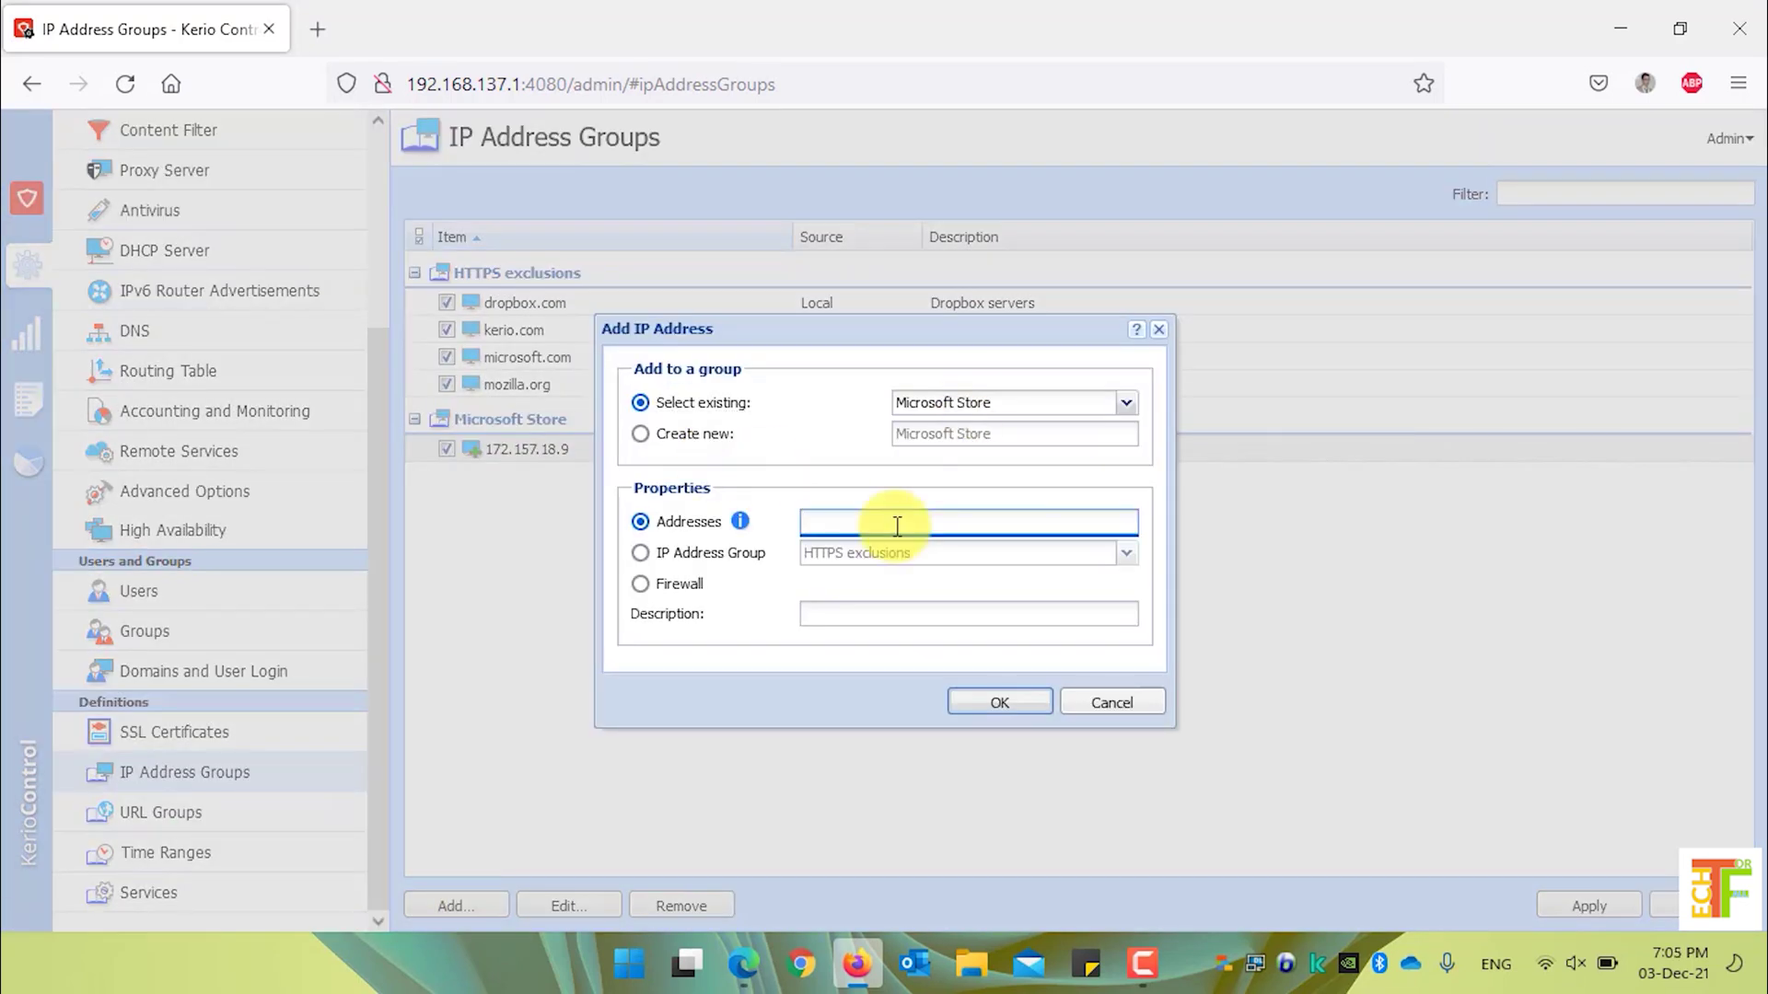
type("172.198.136.98")
left_click(822, 612)
type("Microsoft Store Afghanistan")
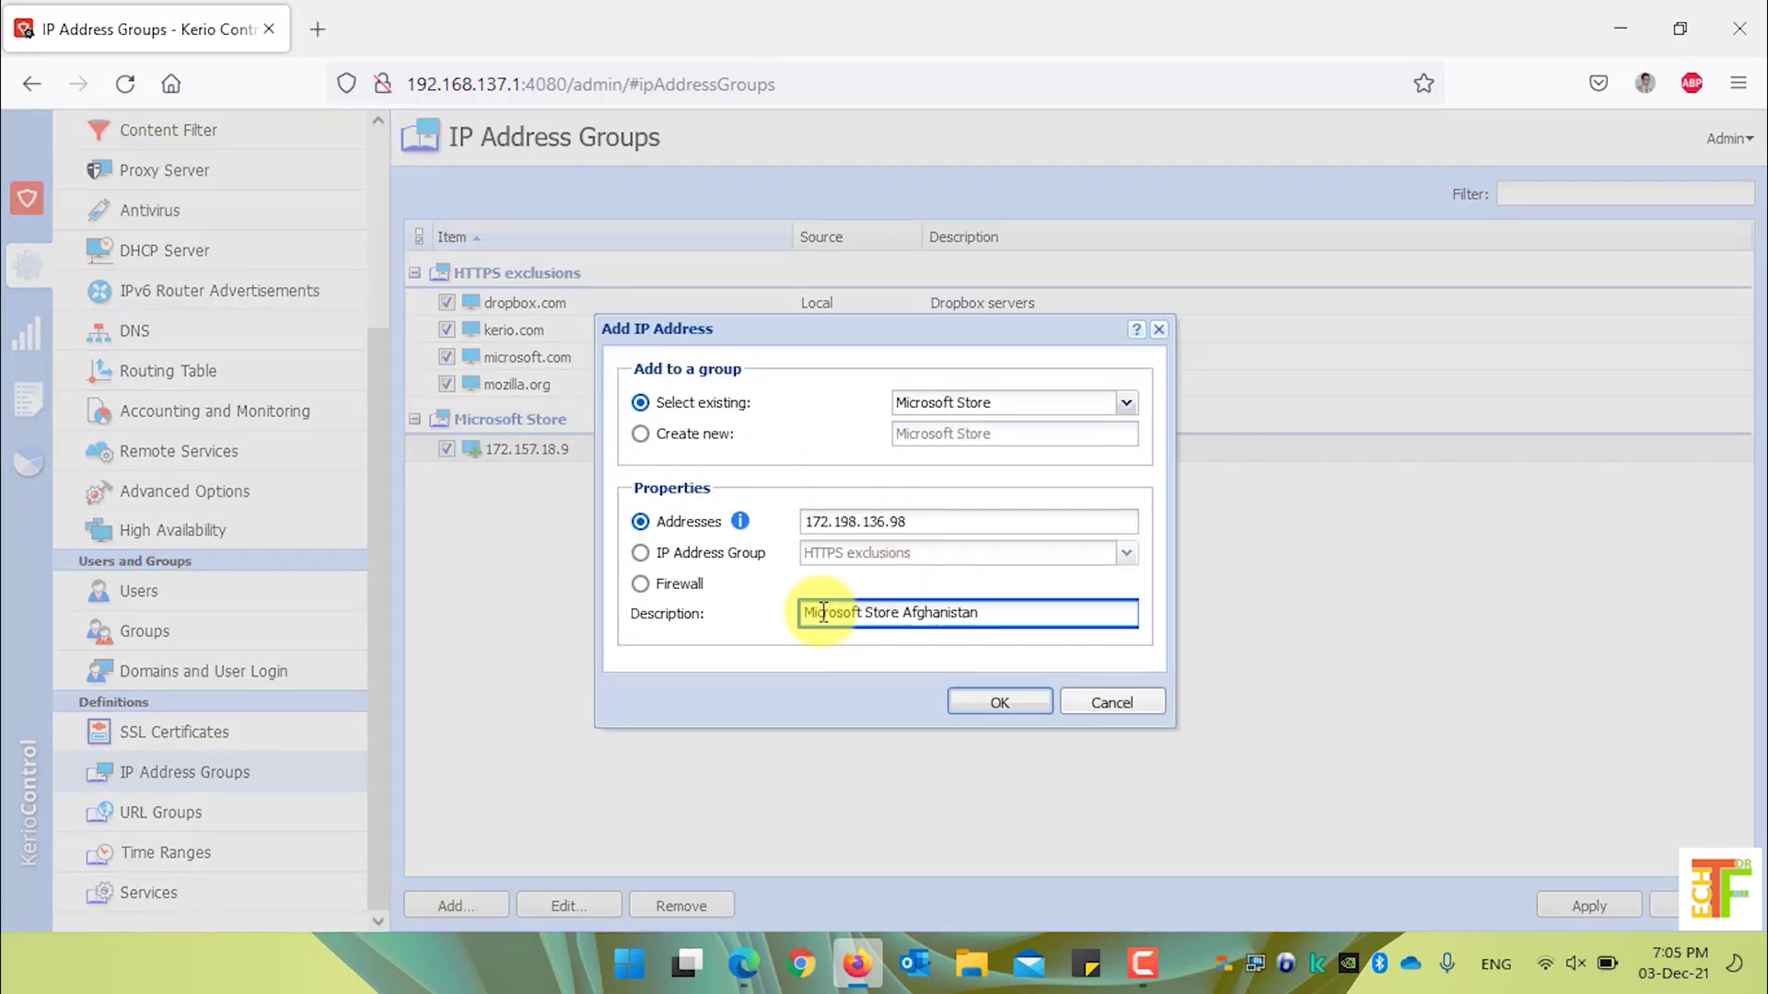
key("Return")
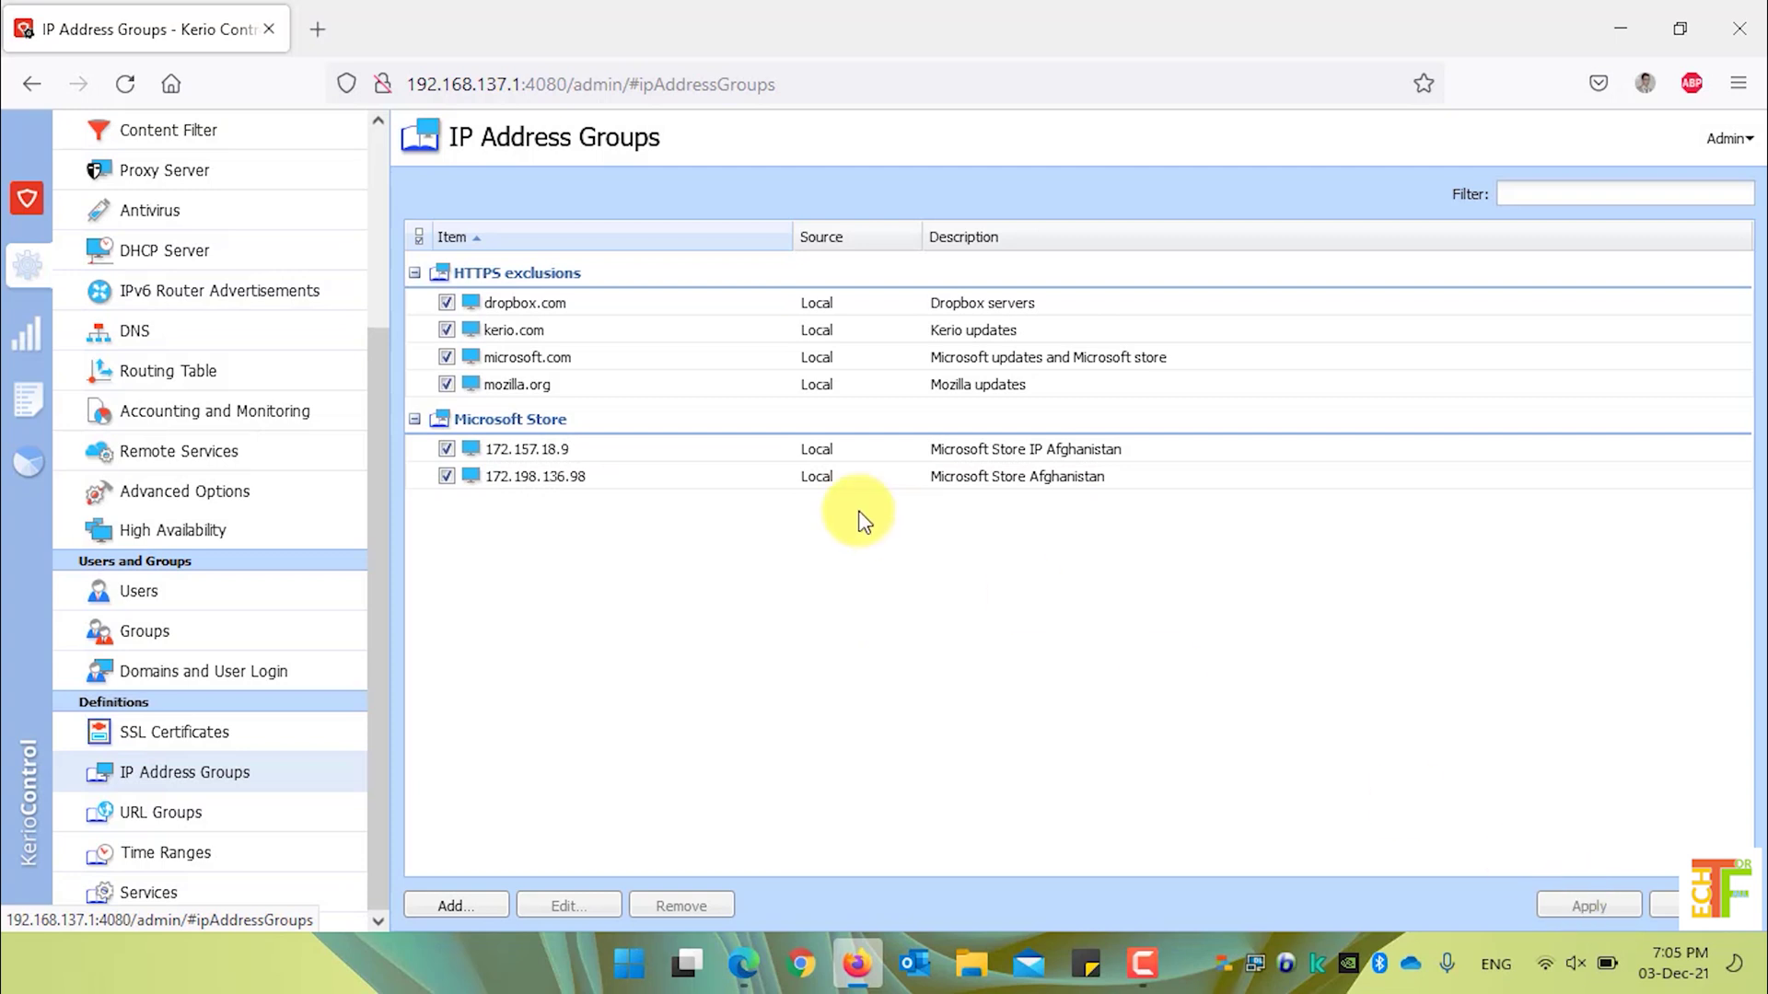
left_click(626, 425)
left_click(629, 425)
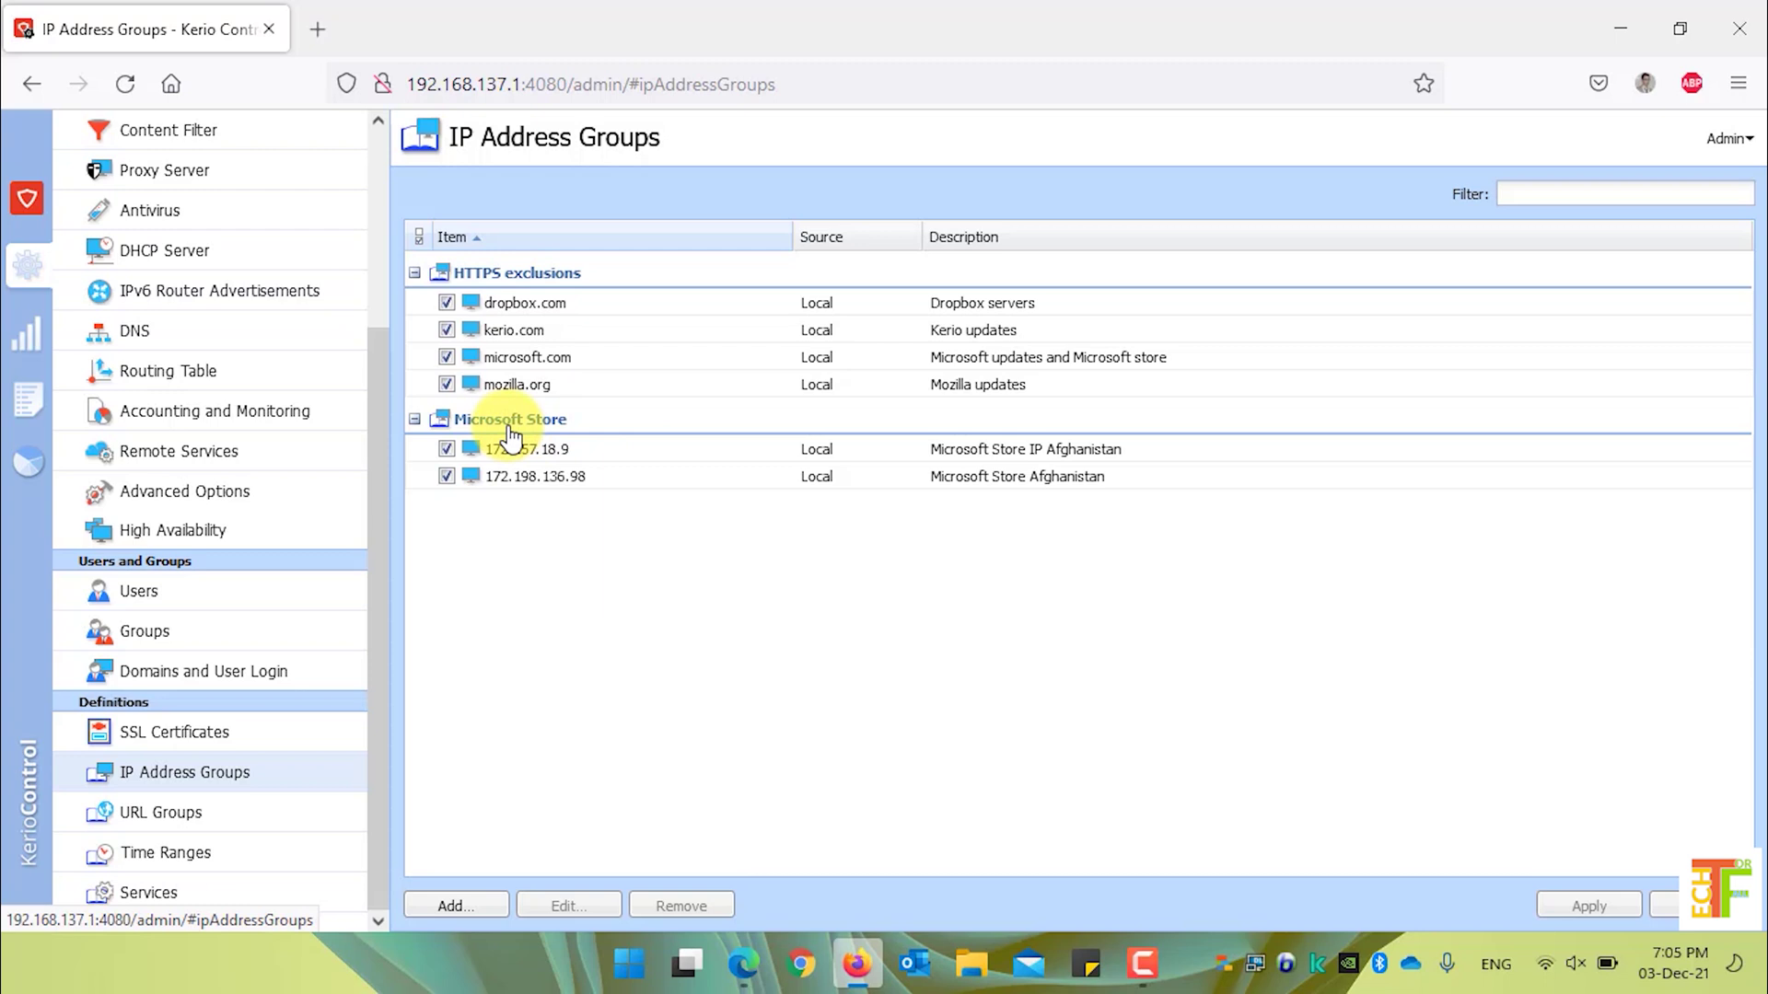
- In Accounting and Monitoring, exclude traffic to/from the Microsoft Store group and apply
left_click(305, 422)
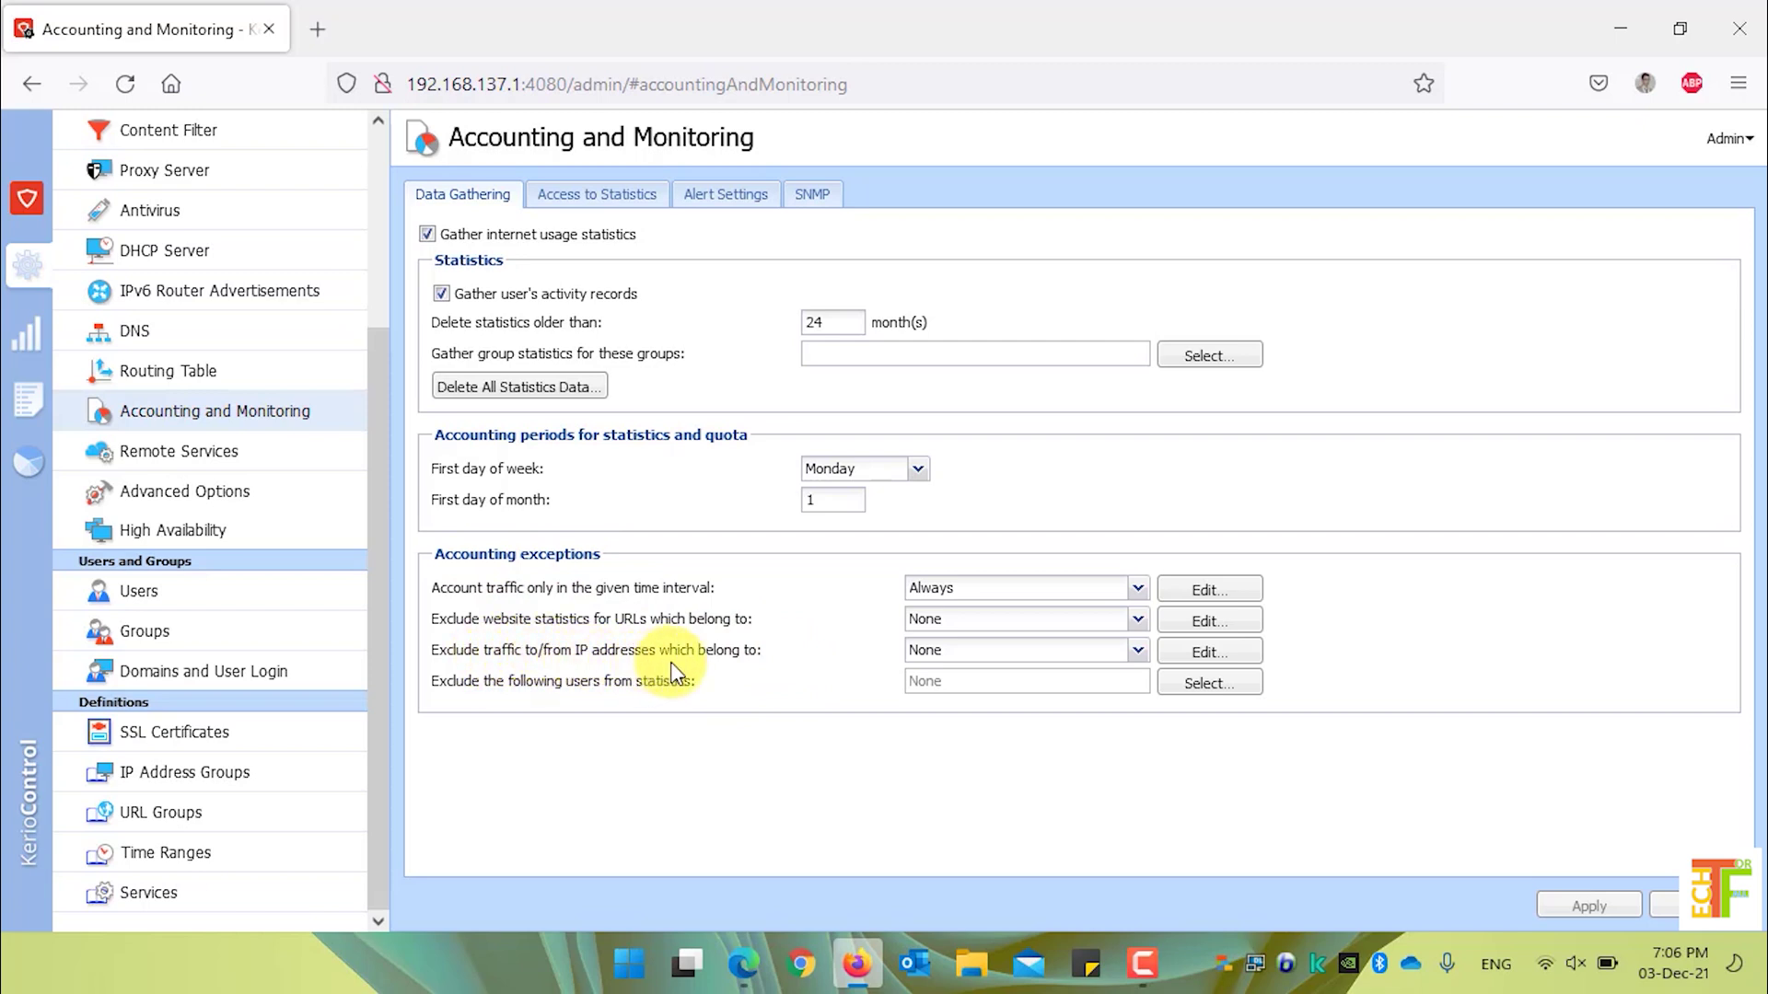
left_click(1113, 653)
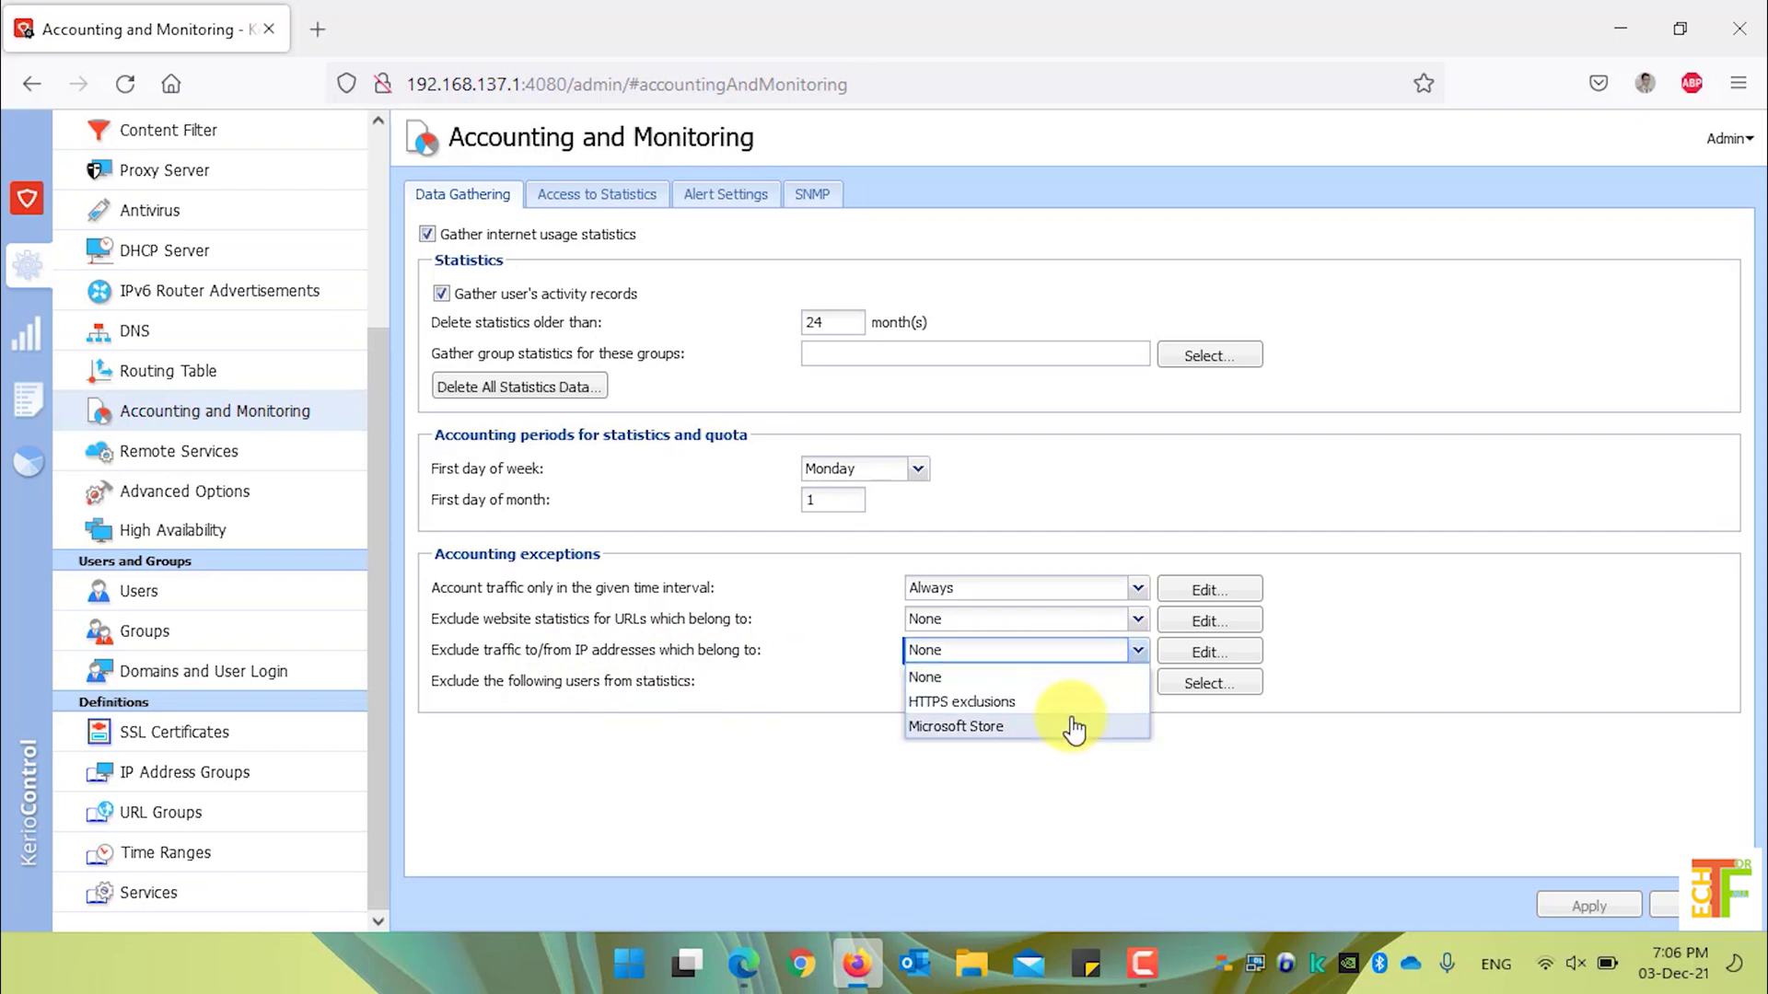
left_click(1074, 727)
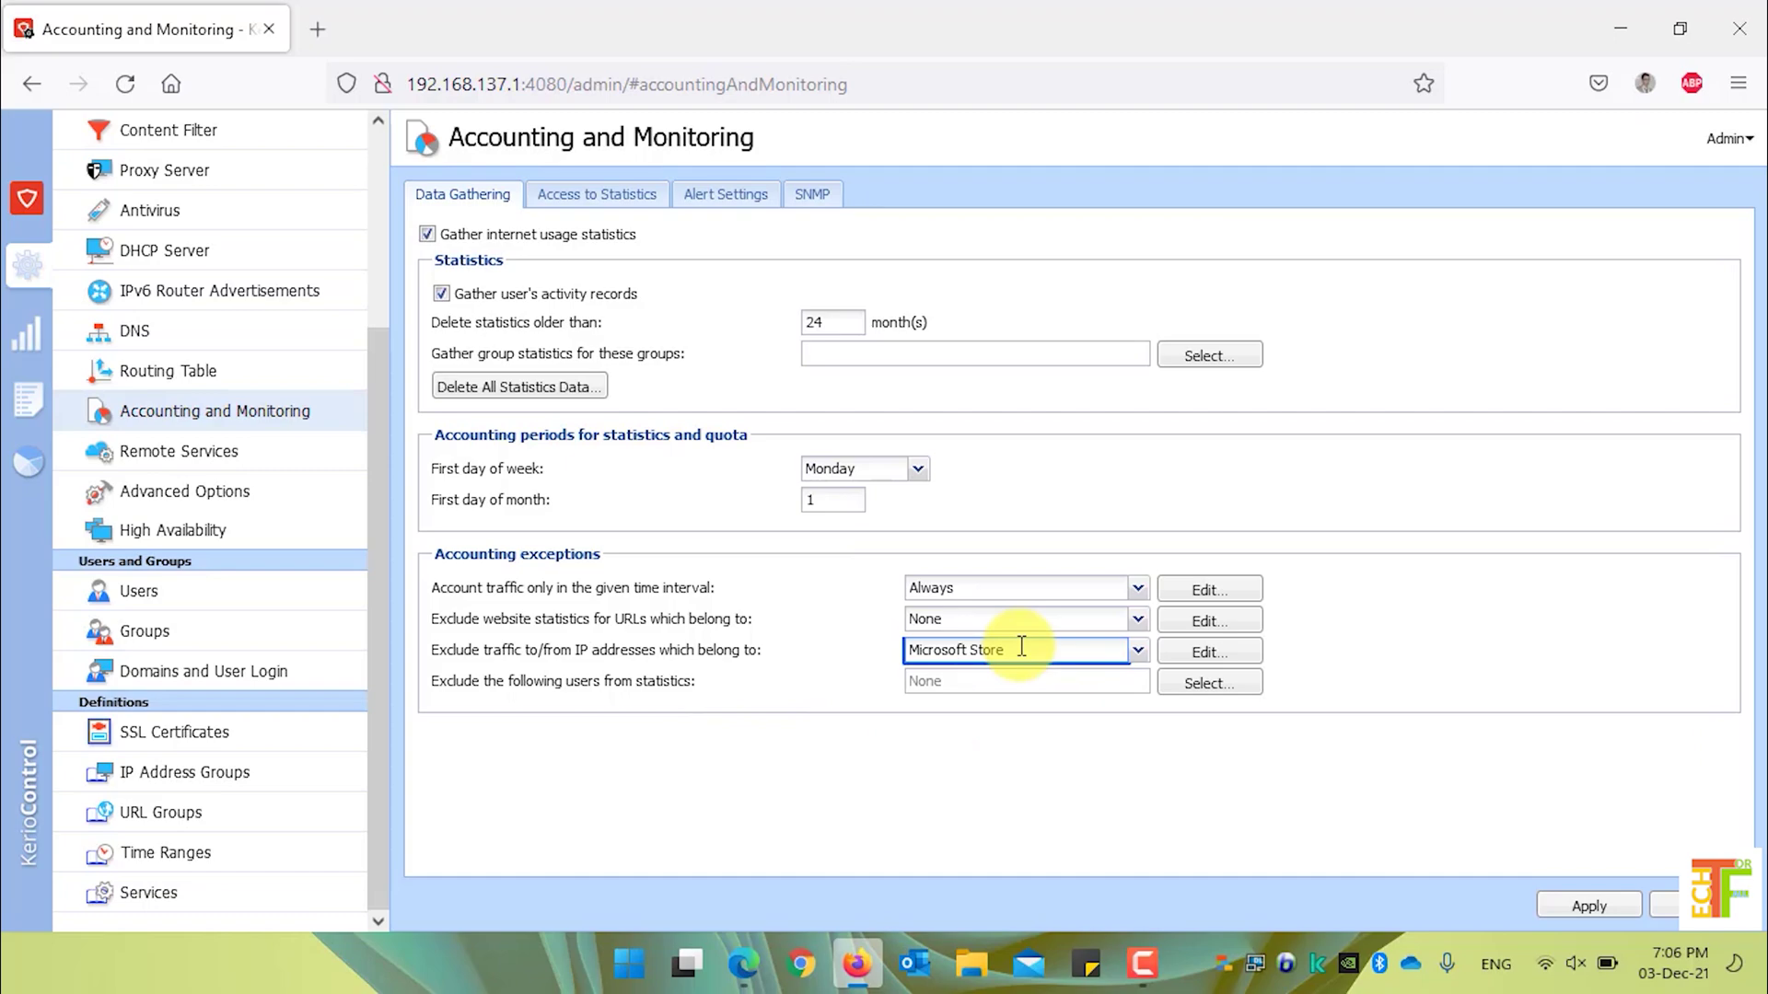
left_click(1584, 907)
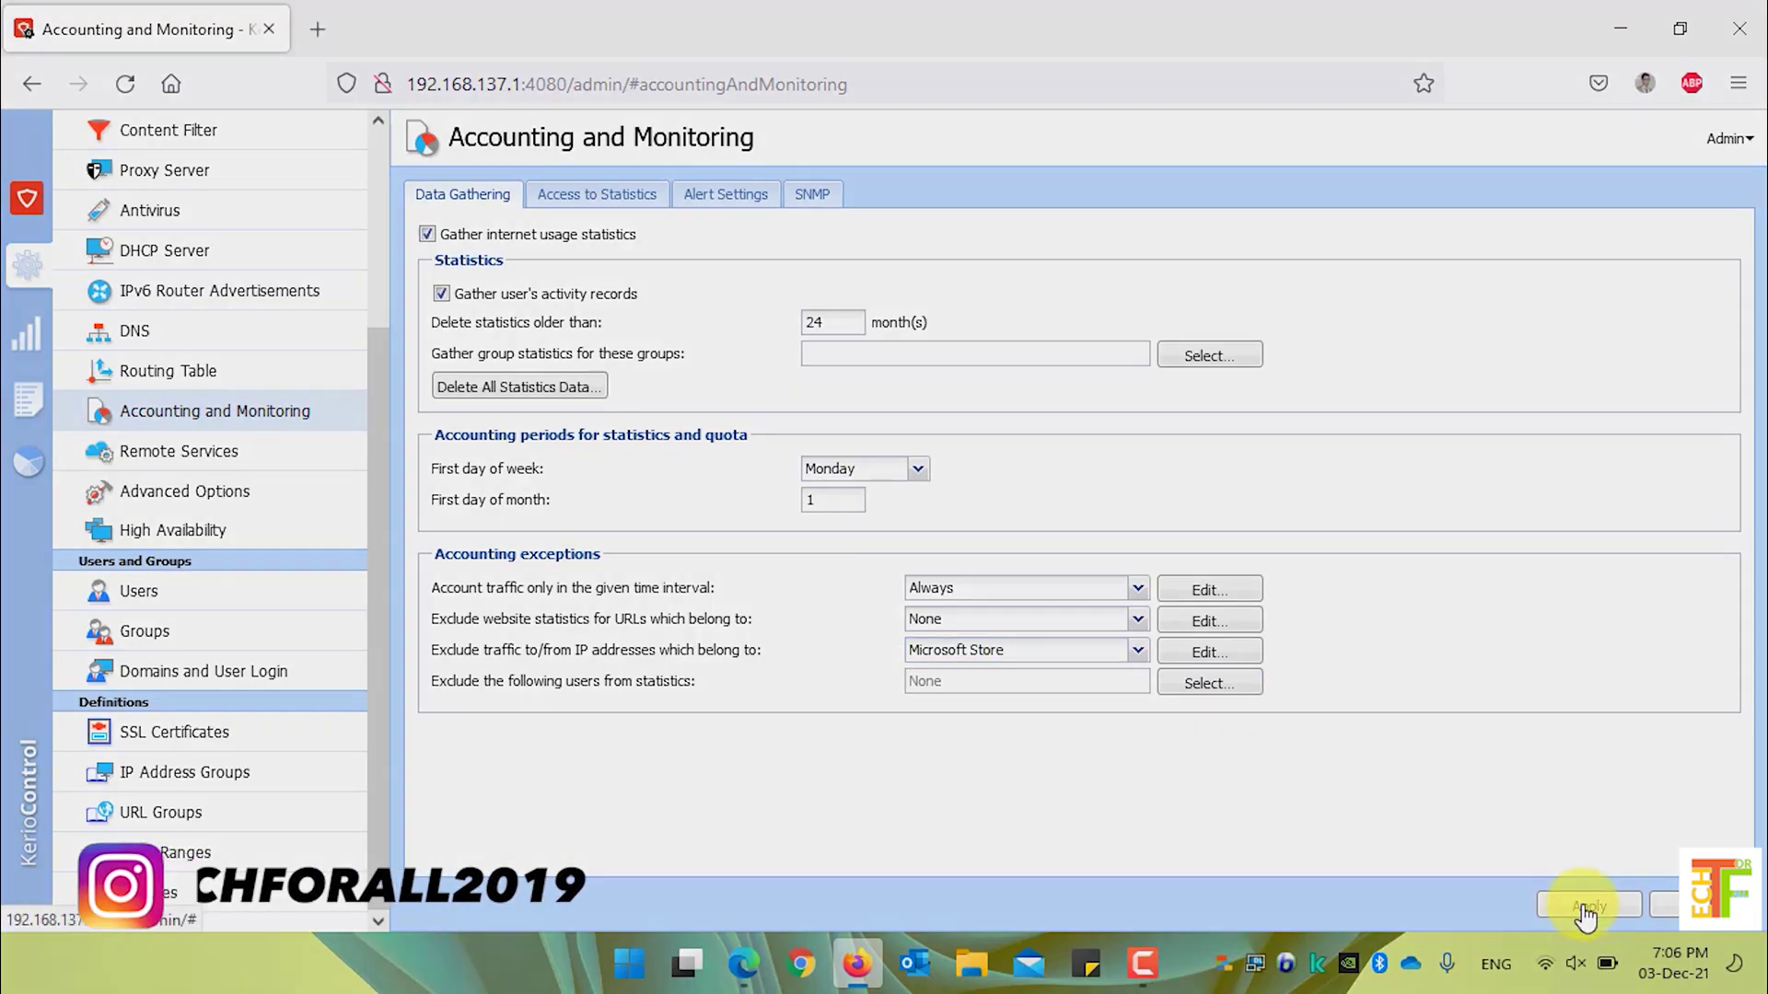
- Select 172.198.136.98 and 172.157.18.9 in IP Address Groups, remove them, and apply
left_click(304, 785)
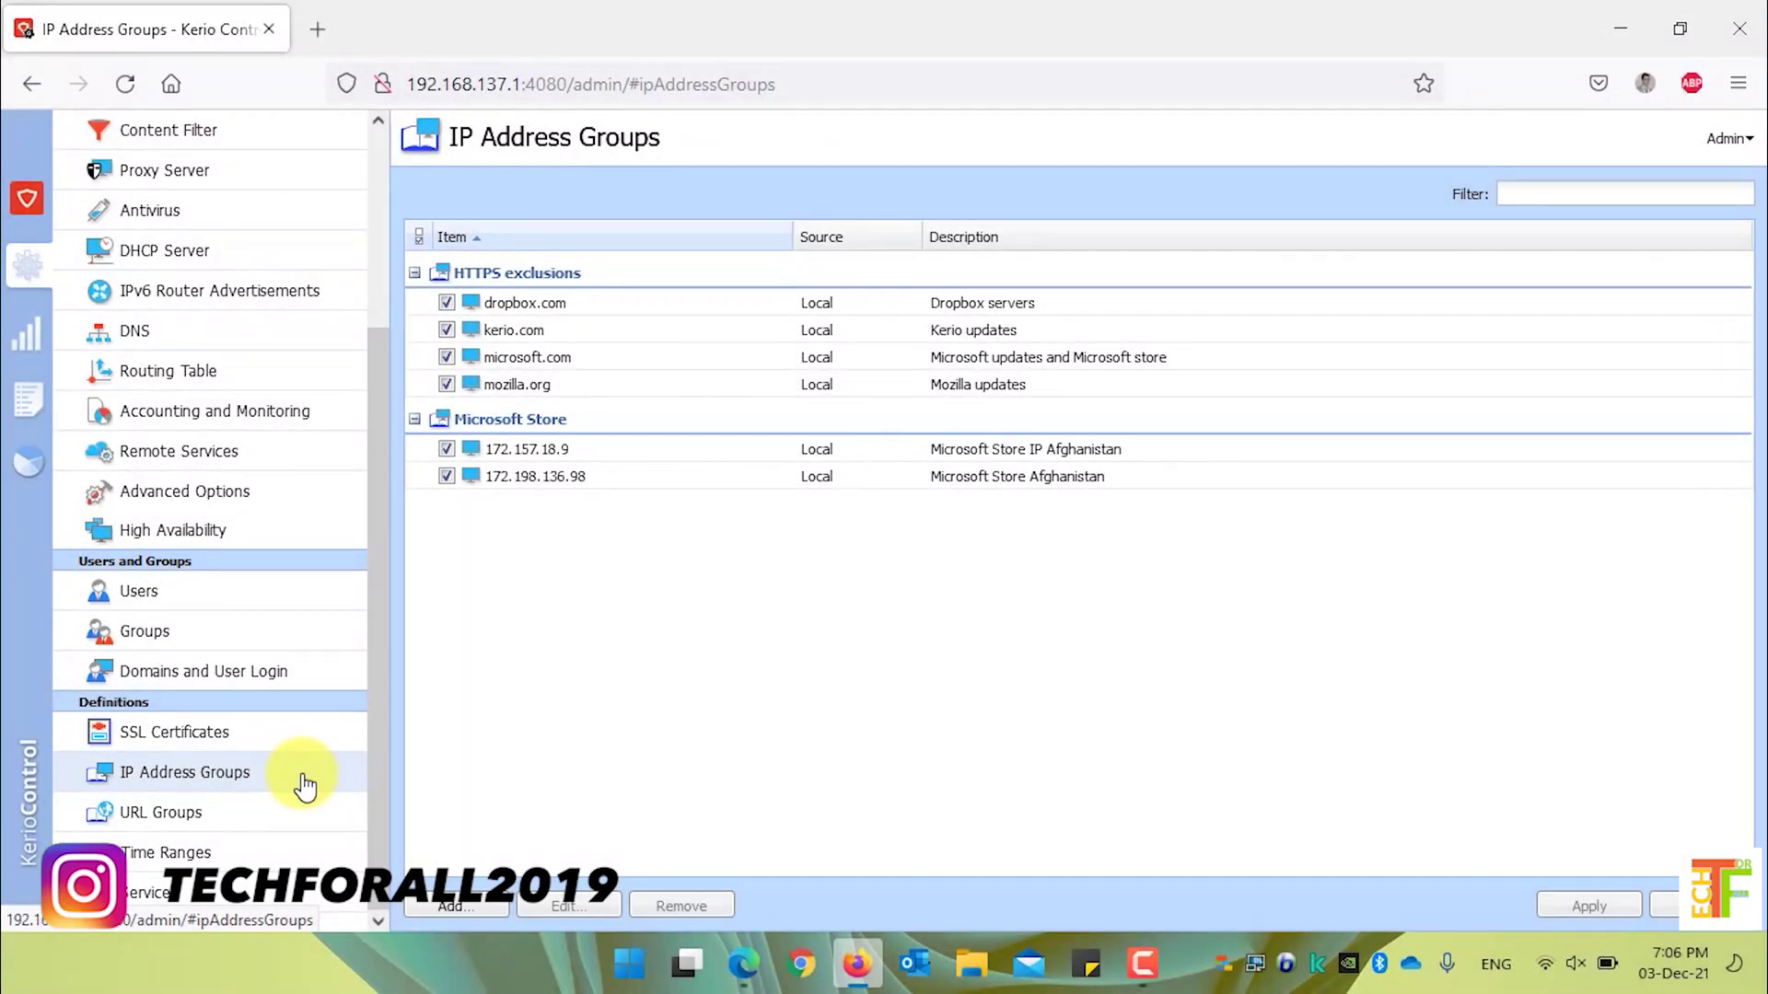
left_click(595, 481)
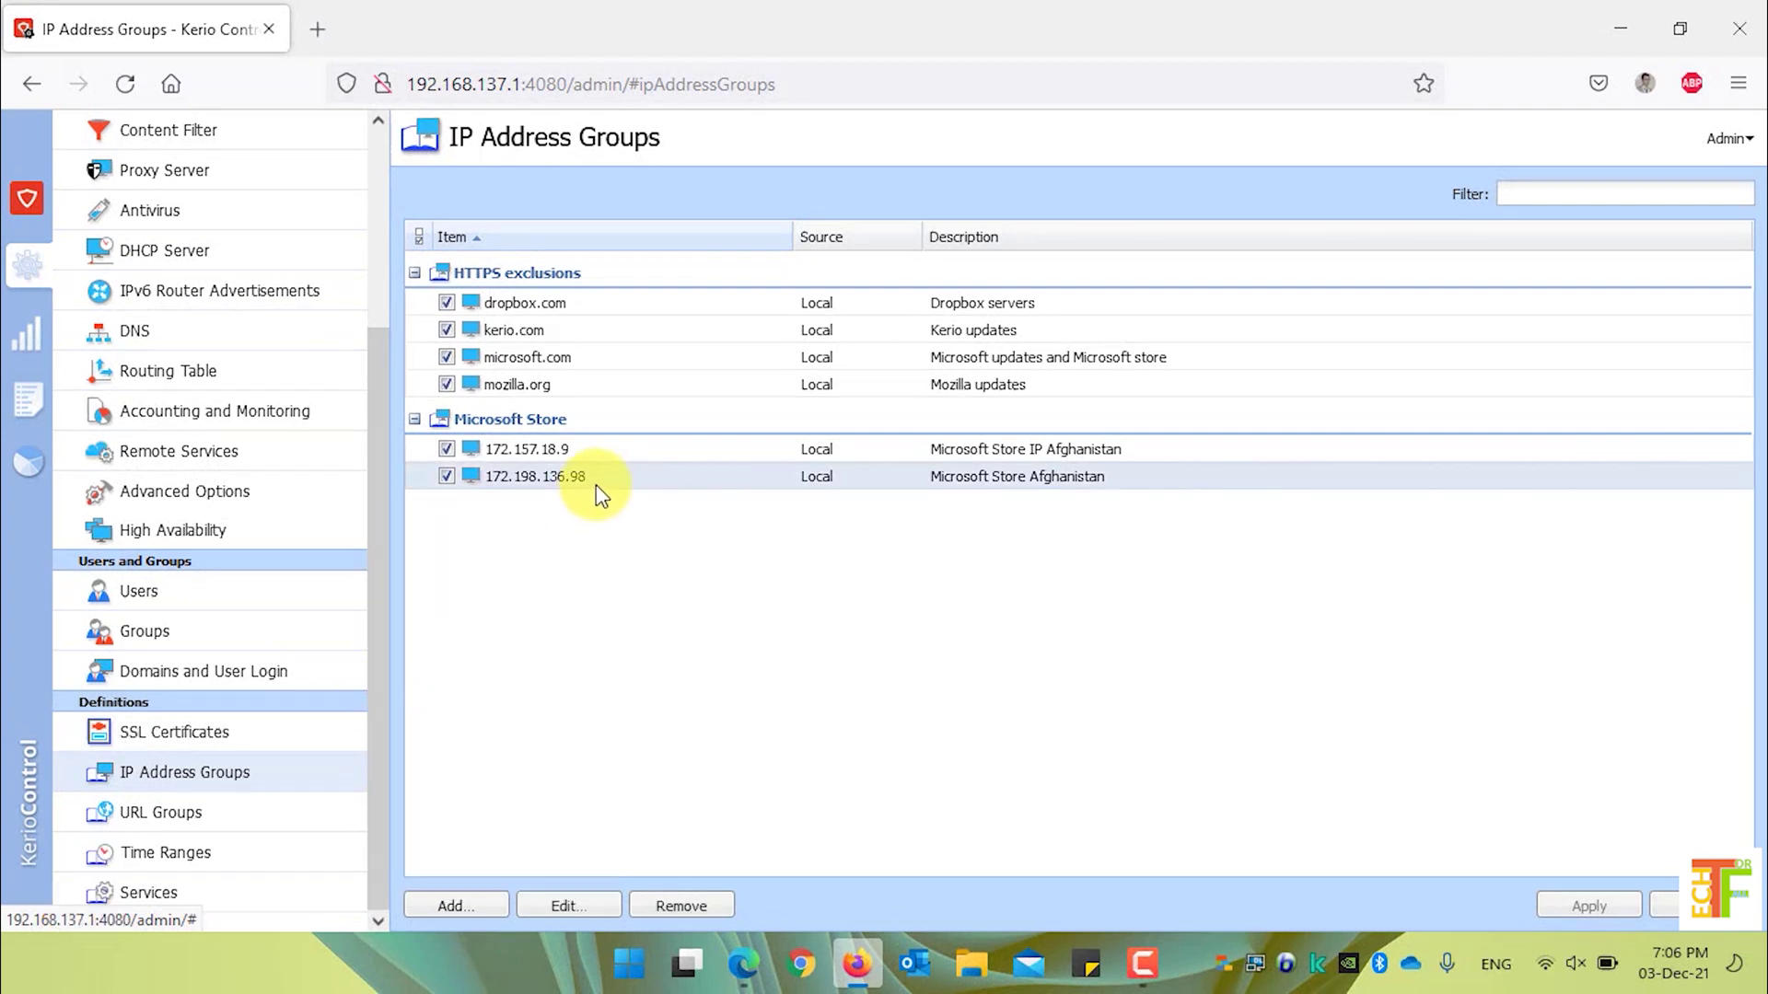
key("shift+Up")
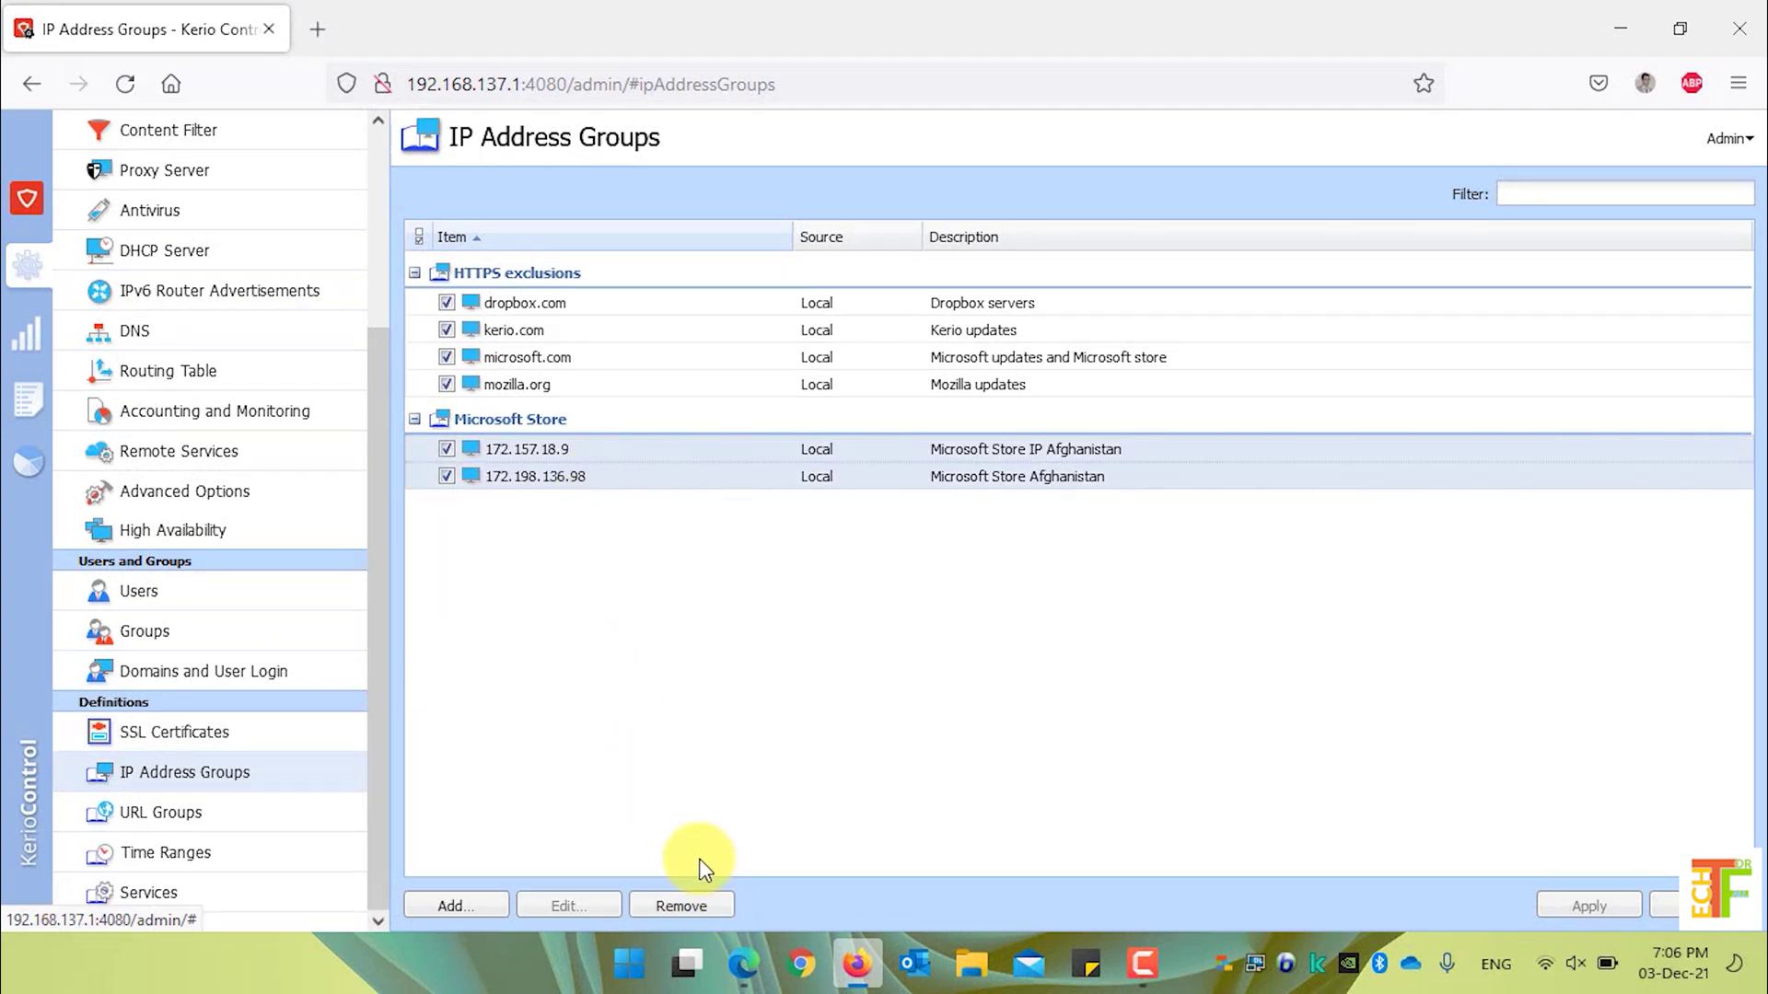
left_click(691, 912)
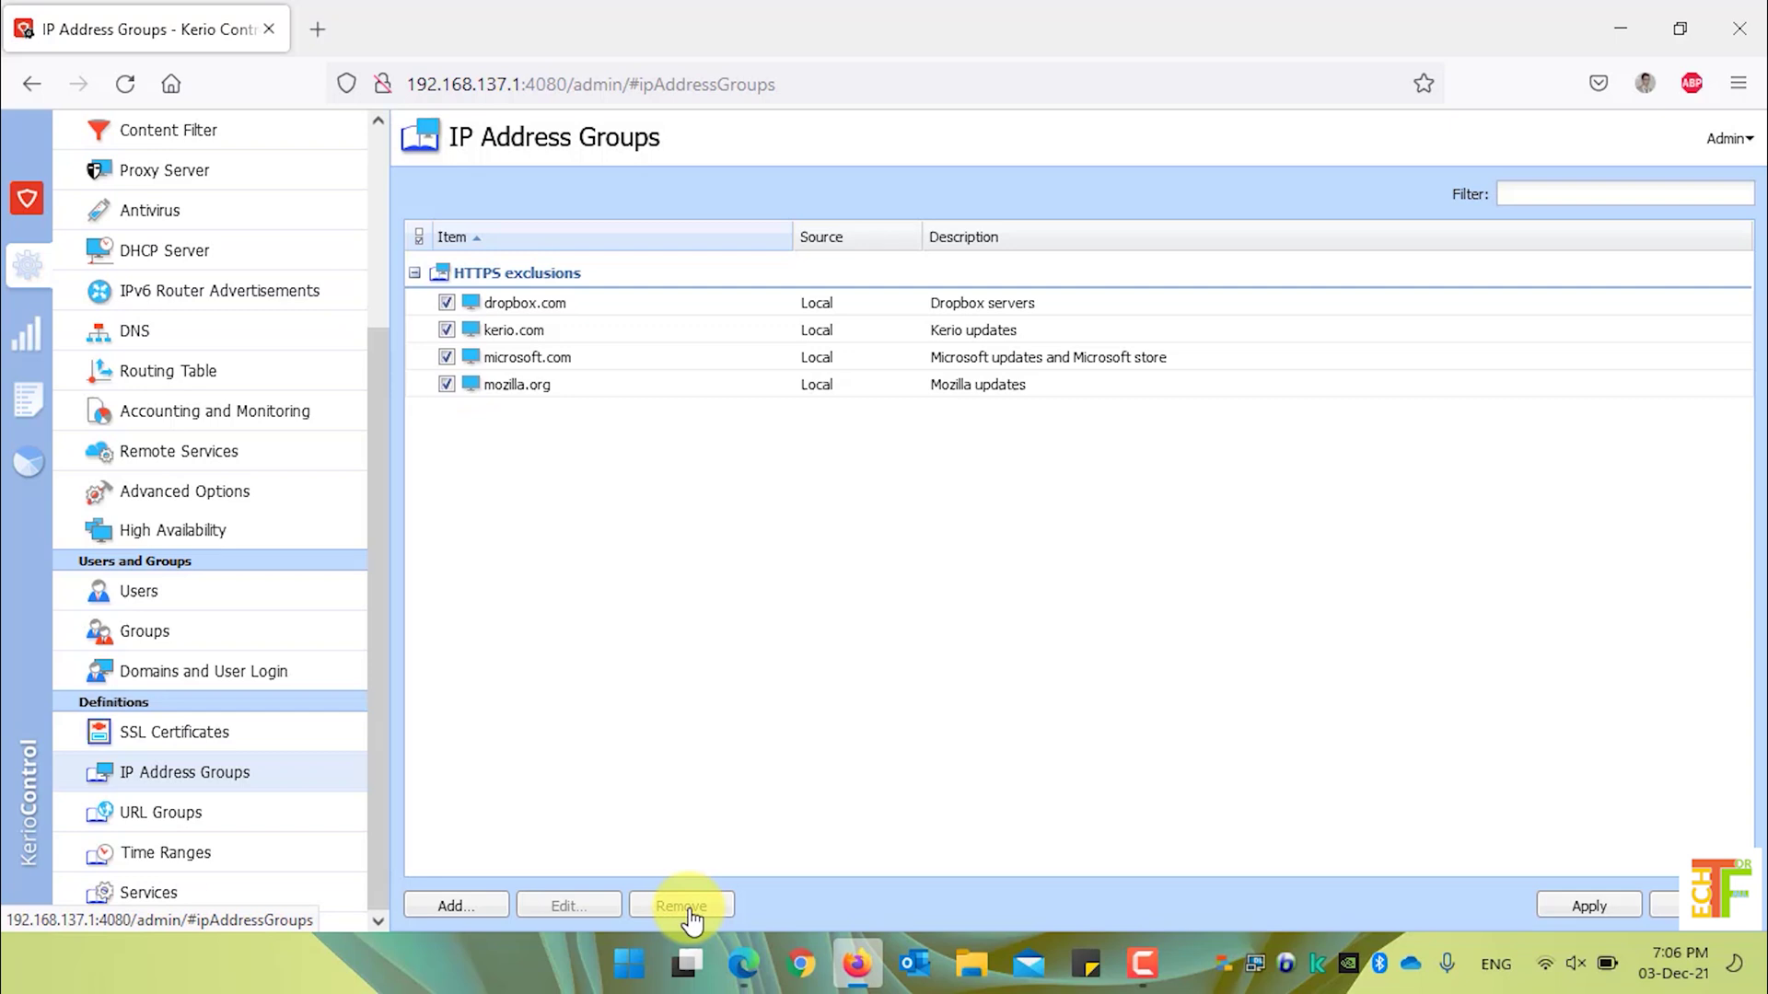
left_click(1593, 910)
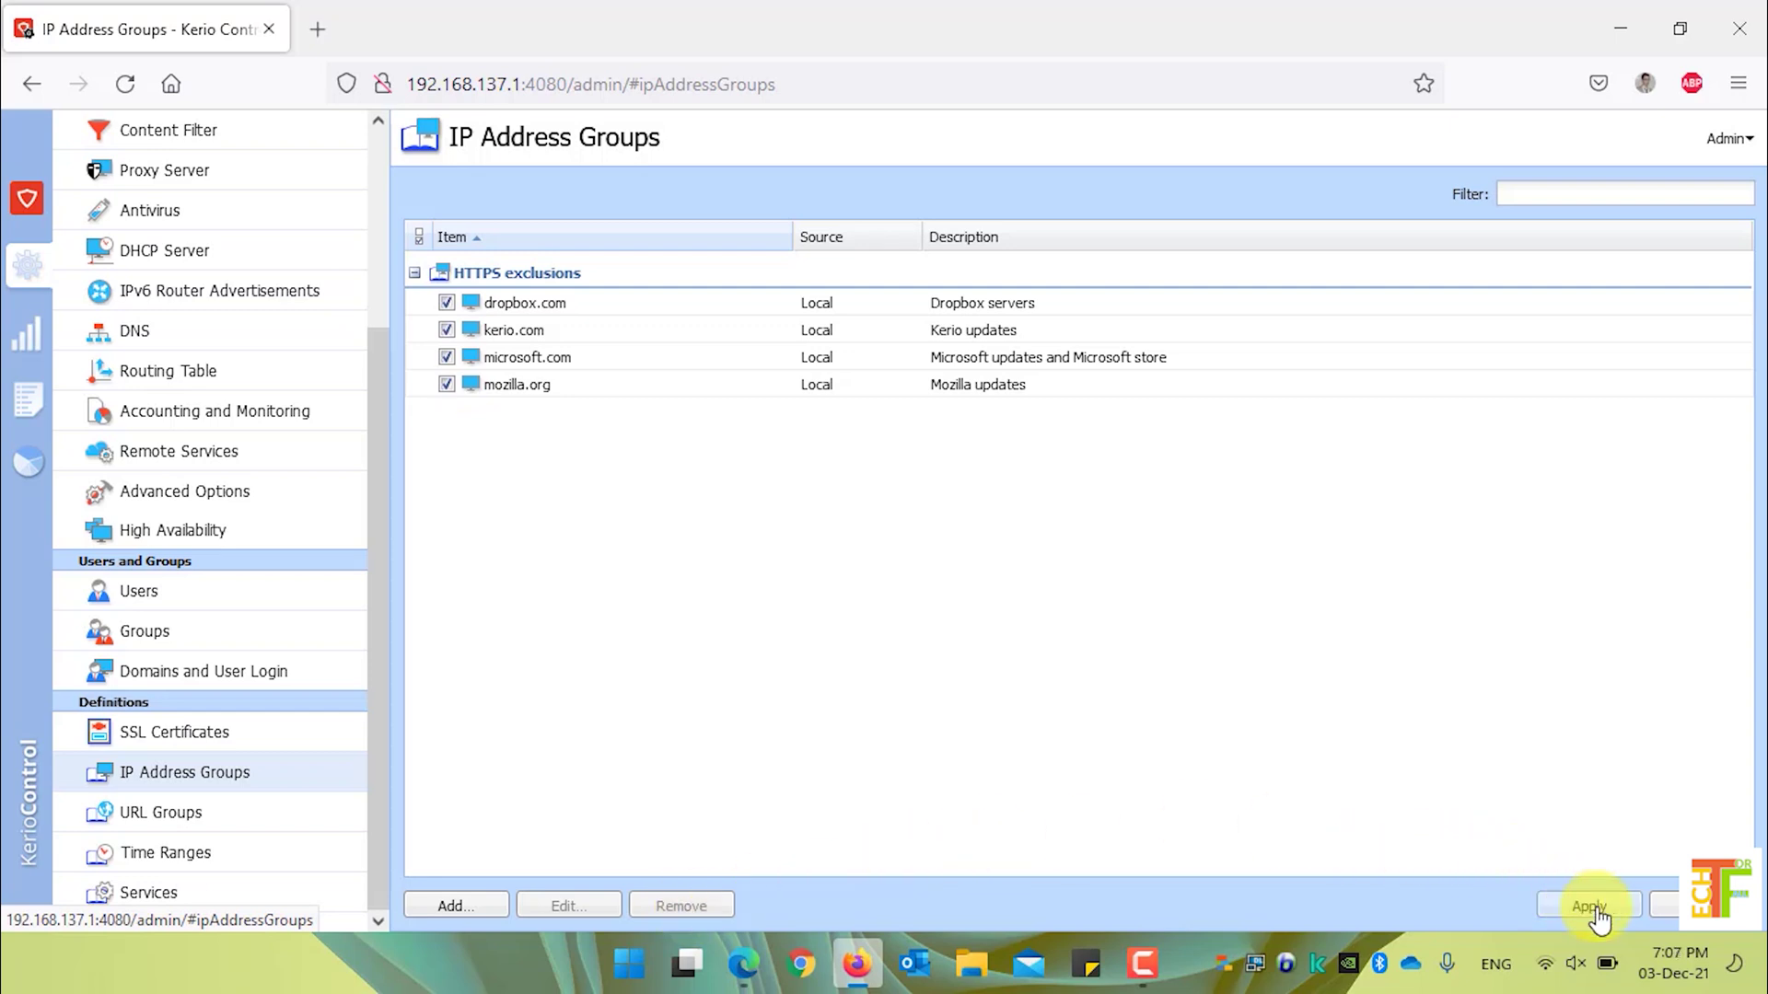